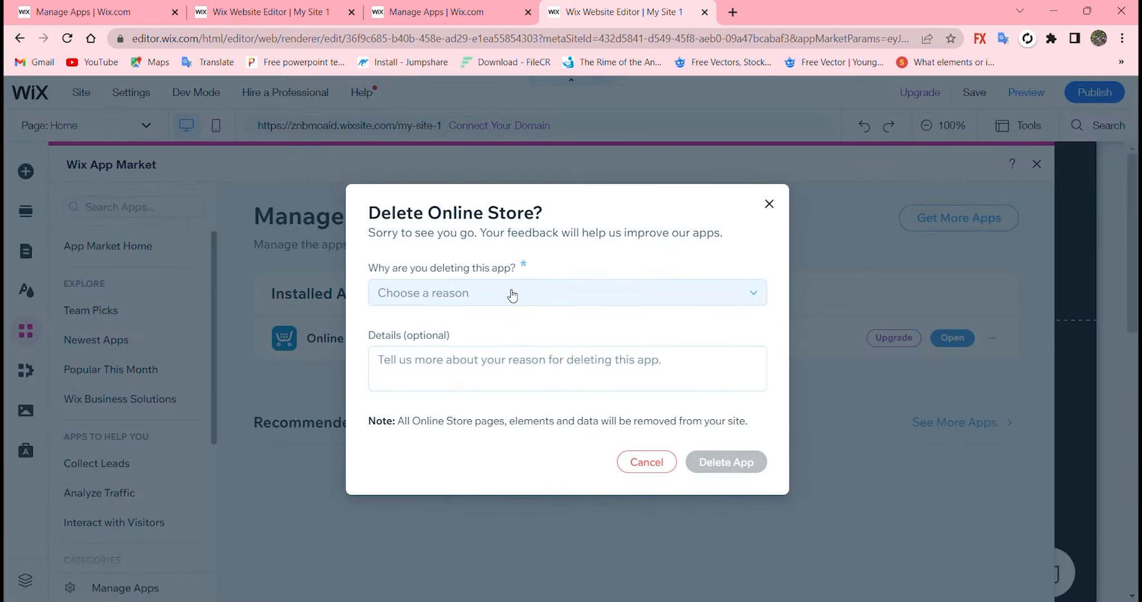
# - Delete the Online Store app, giving "I just wanted to try it out" as the reason
pyautogui.click(513, 294)
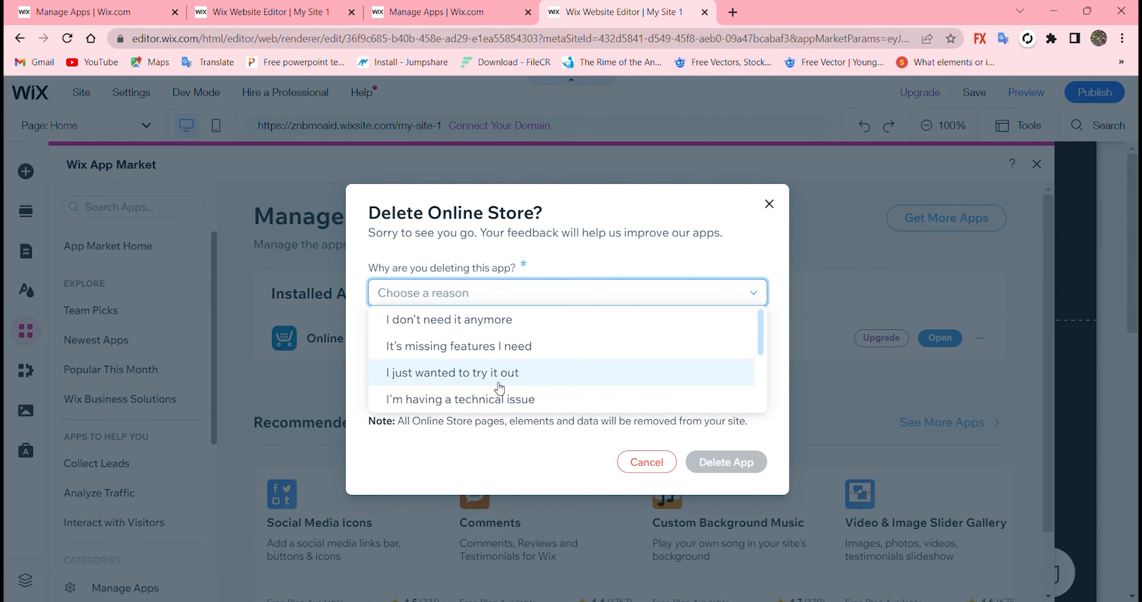
pyautogui.click(503, 380)
pyautogui.click(618, 375)
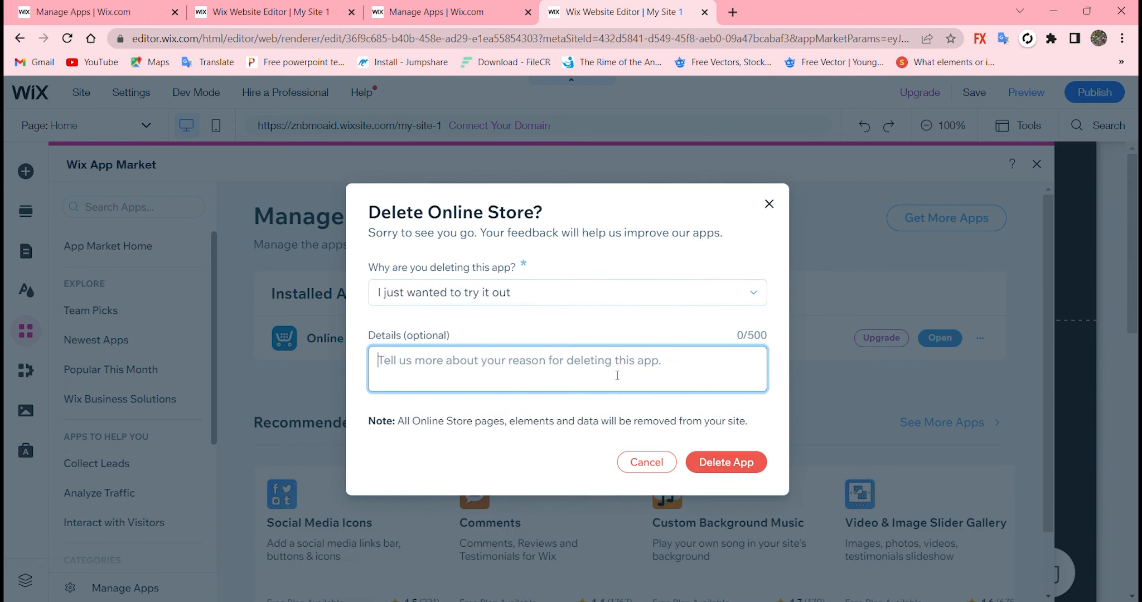
pyautogui.click(716, 464)
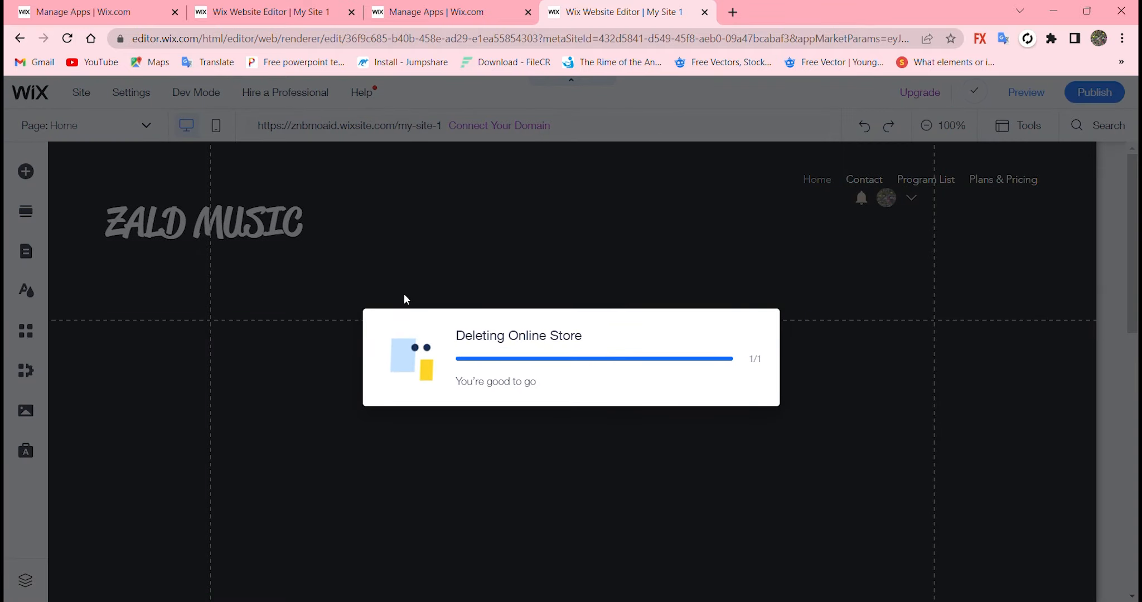
# - Look over the site's home page, then reload the Manage Apps page and check the installed apps for Online Store
pyautogui.scroll(-5, 405, 384)
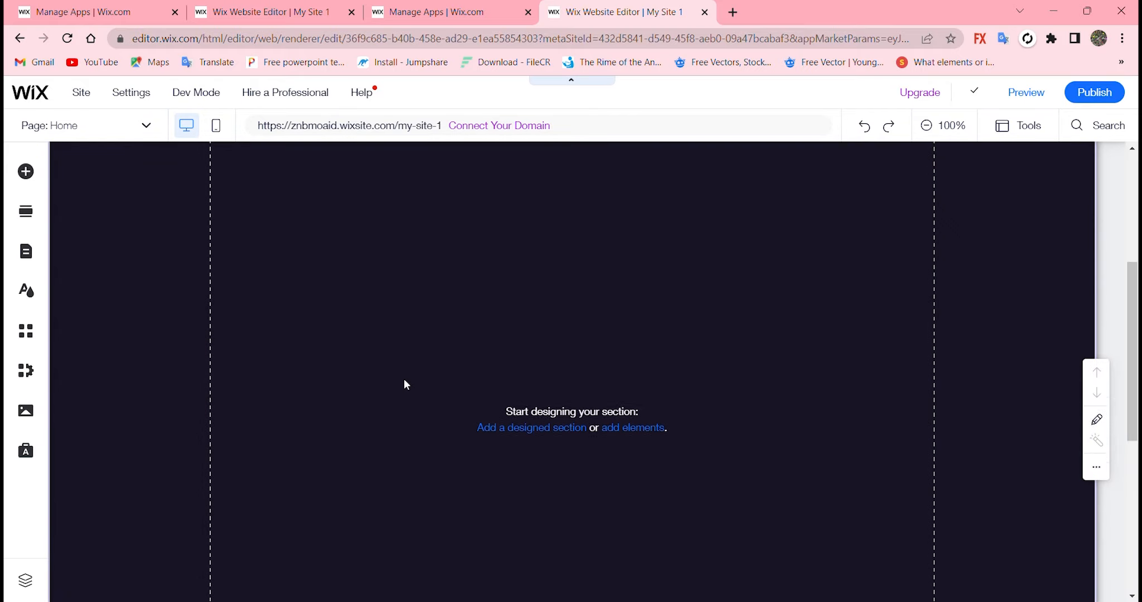
pyautogui.scroll(2, 403, 378)
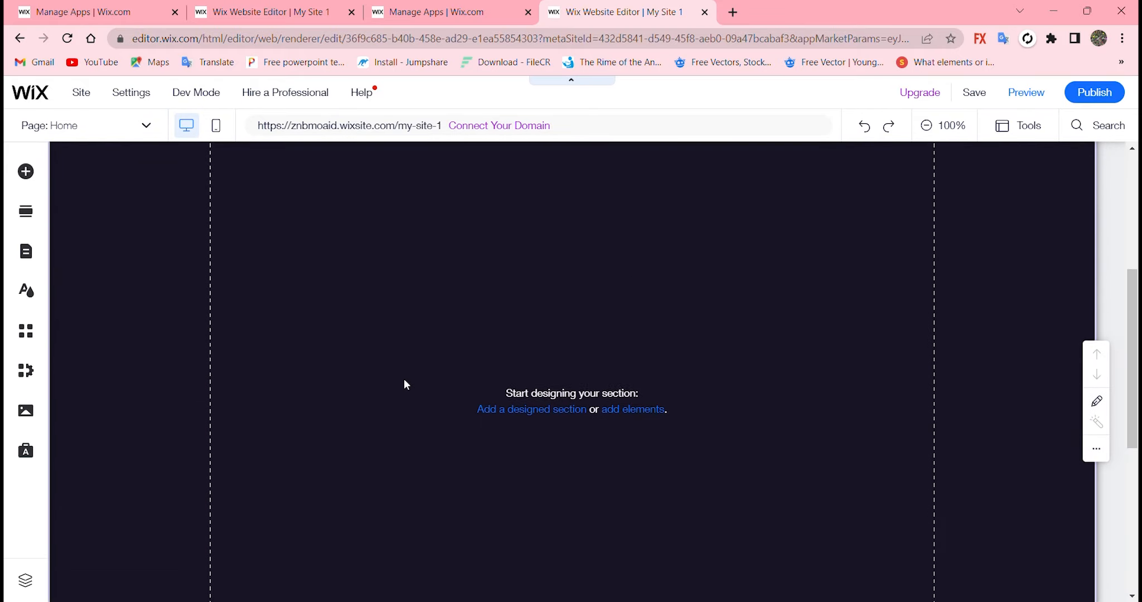
pyautogui.scroll(3, 501, 305)
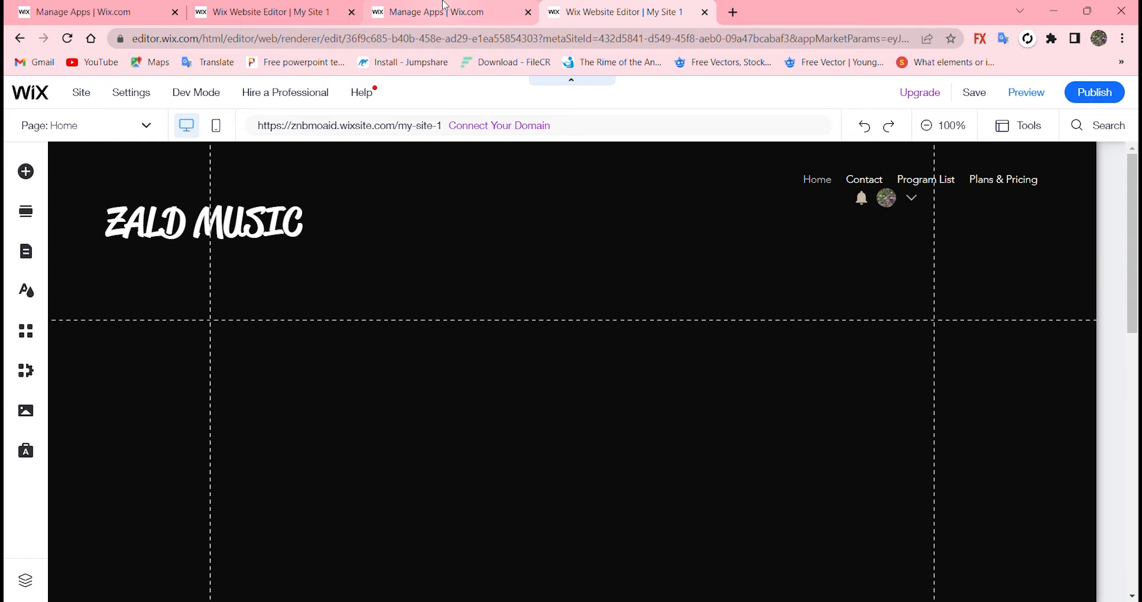
pyautogui.click(435, 12)
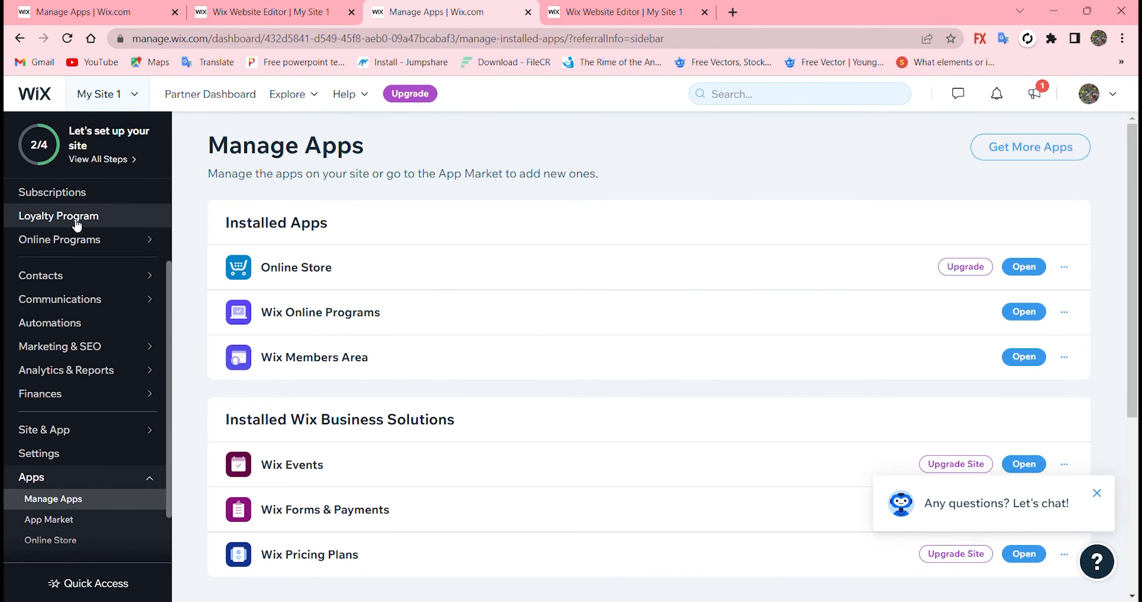
pyautogui.click(68, 39)
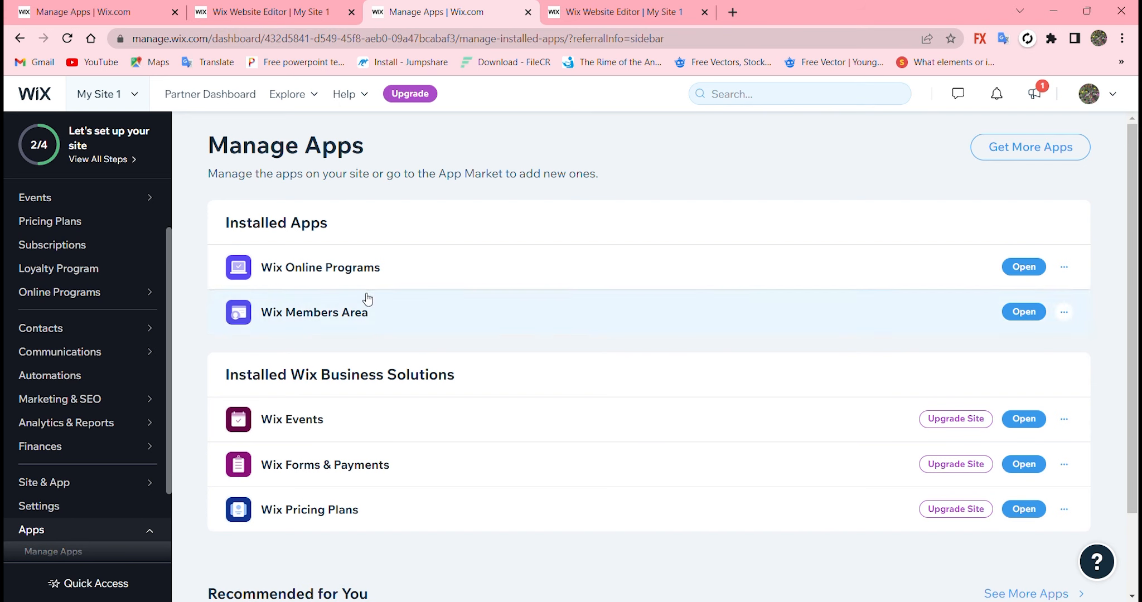
pyautogui.scroll(-2, 374, 241)
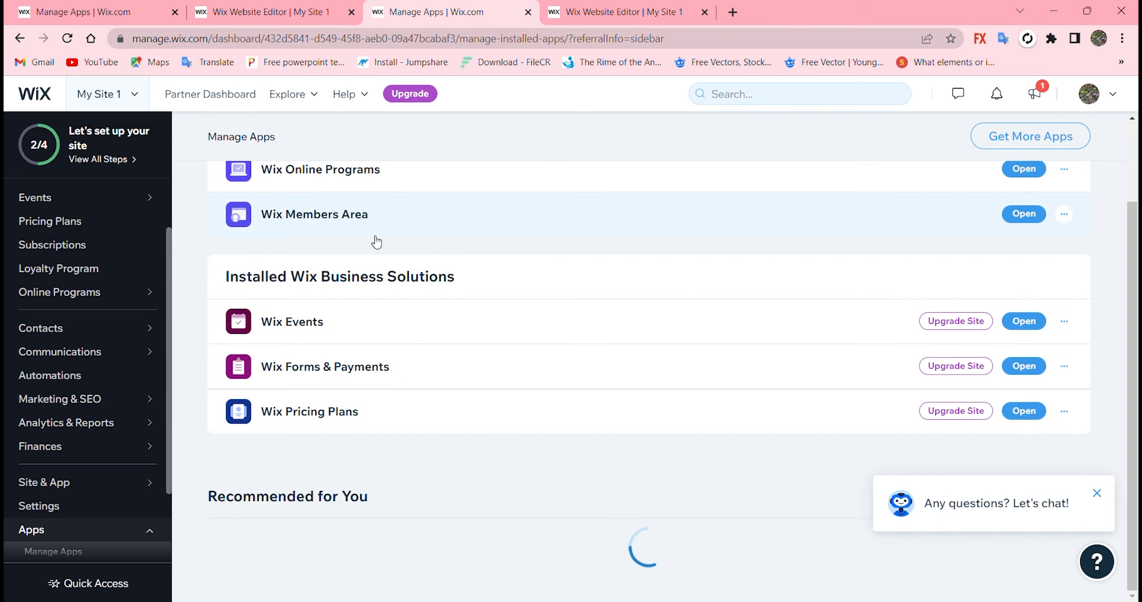
pyautogui.scroll(2, 375, 240)
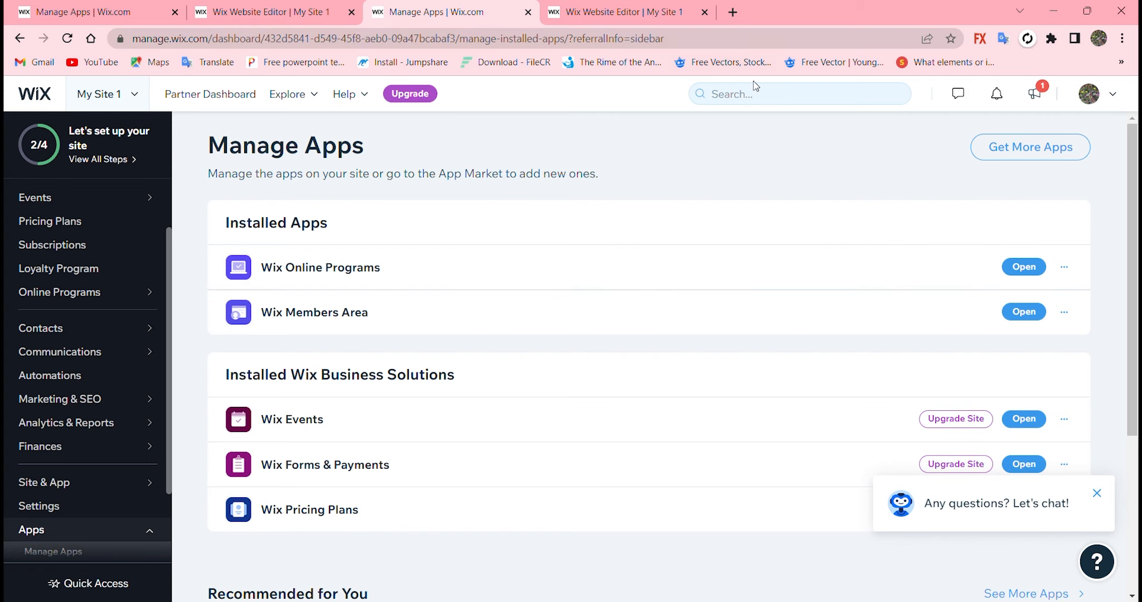
# - Find the Ecwid website in a new browser tab and open the store's control panel
pyautogui.click(741, 14)
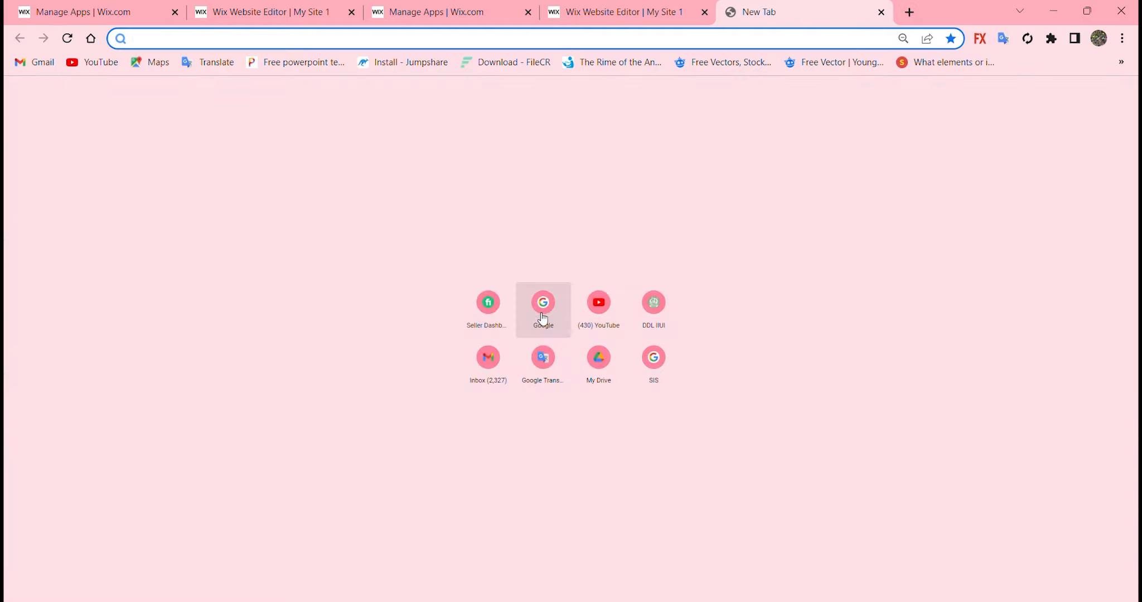
pyautogui.click(540, 319)
pyautogui.write('ec')
pyautogui.press('Down')
pyautogui.press('Return')
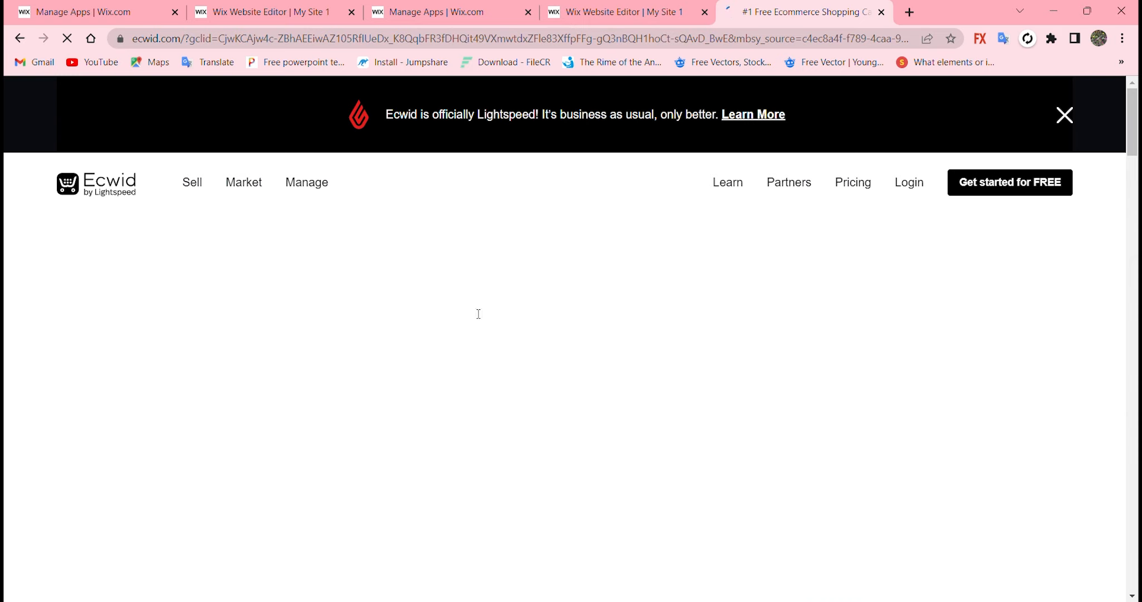
pyautogui.scroll(-5, 479, 314)
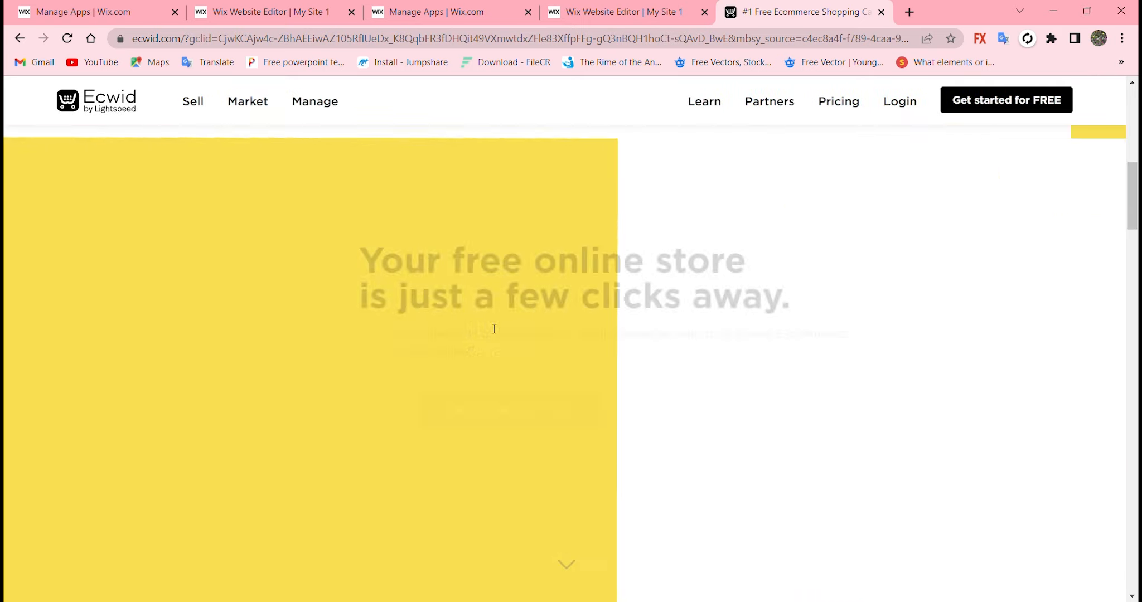
pyautogui.click(166, 320)
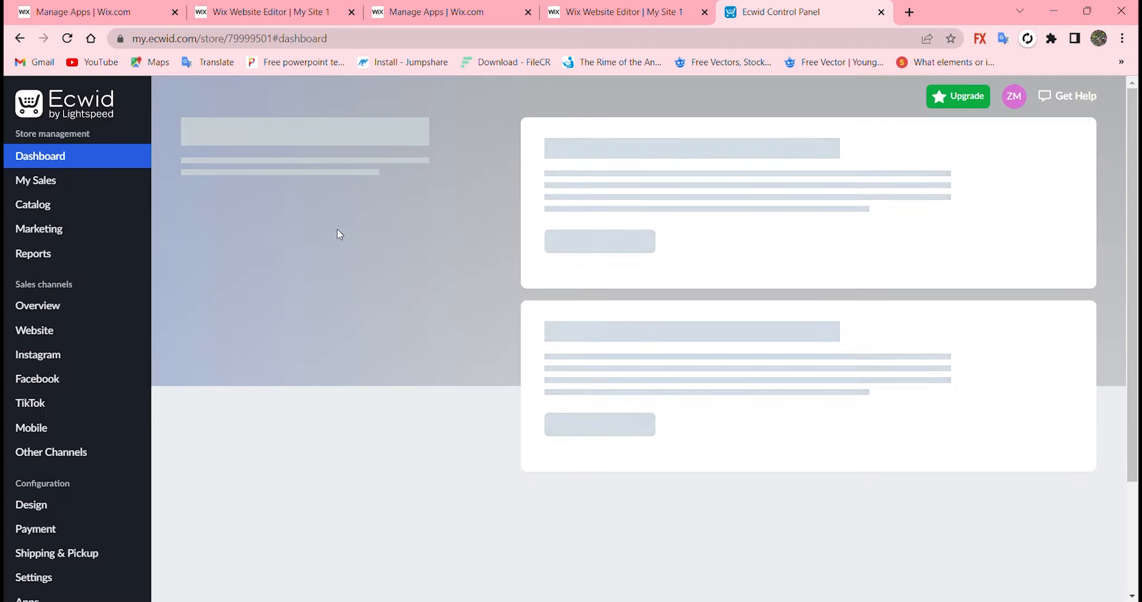
# - Go from the dashboard's to-do list to the product catalog and start adding a new product
pyautogui.scroll(-3, 63, 355)
pyautogui.scroll(3, 66, 355)
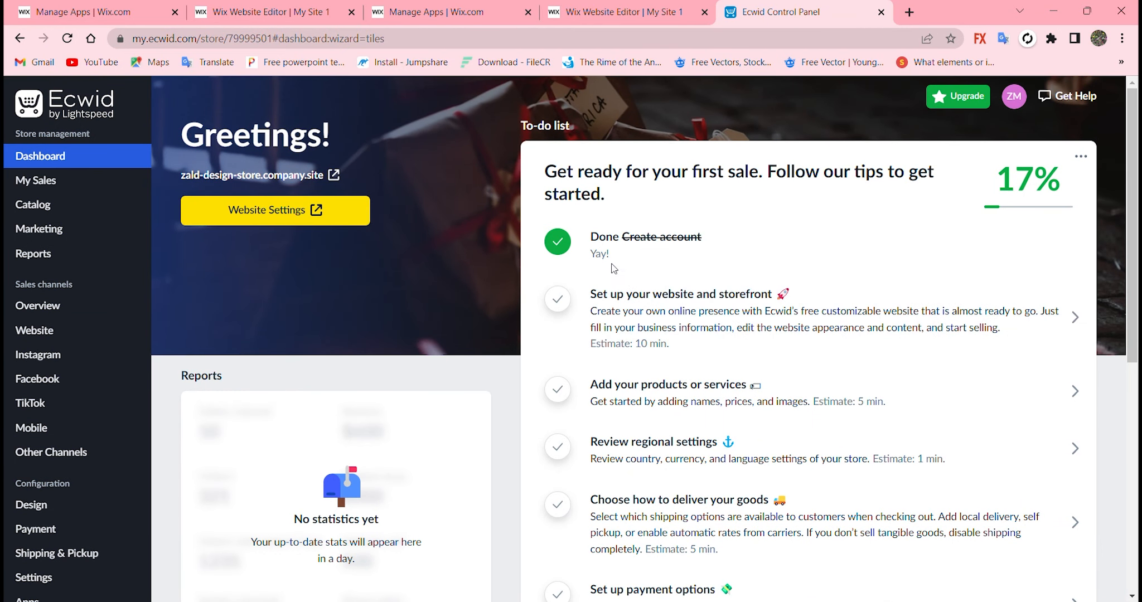
pyautogui.scroll(-1, 582, 311)
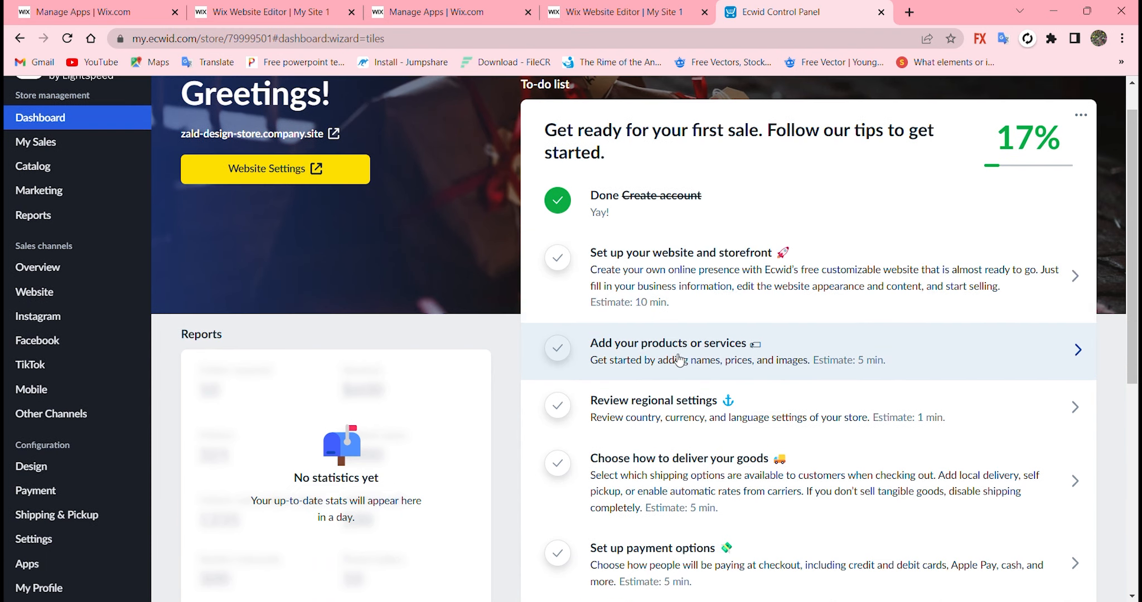
pyautogui.click(680, 361)
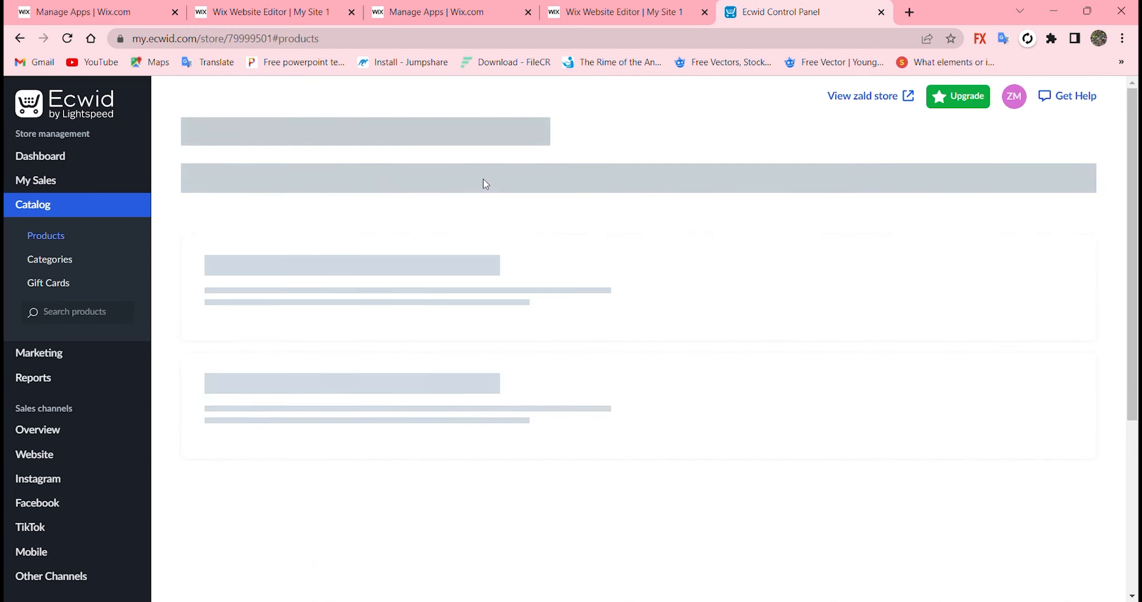
pyautogui.scroll(-2, 391, 268)
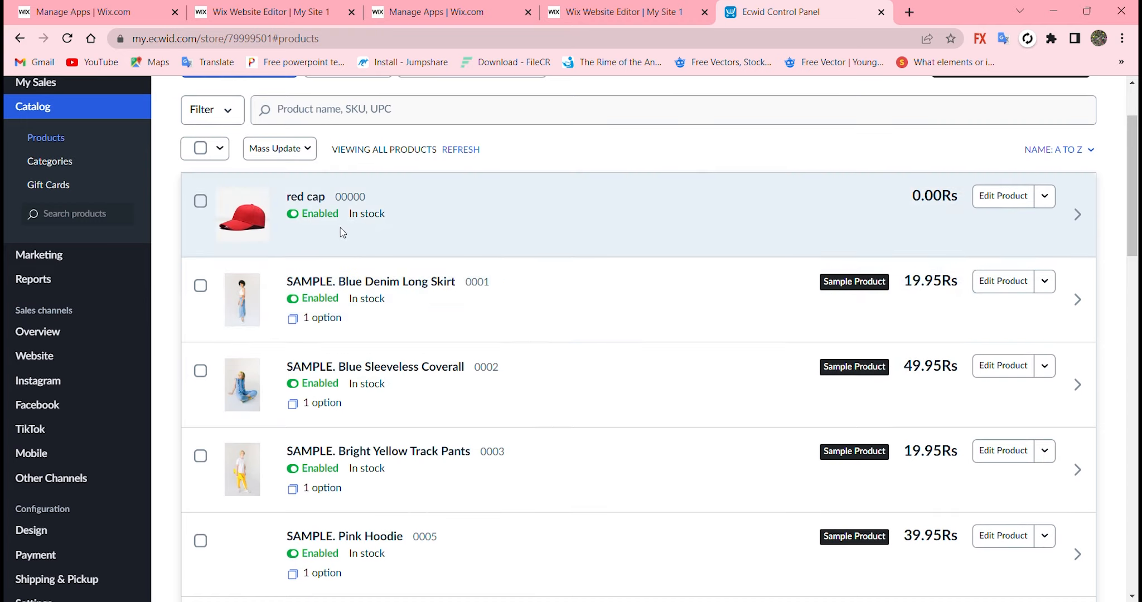
pyautogui.scroll(-5, 343, 232)
pyautogui.scroll(7, 447, 416)
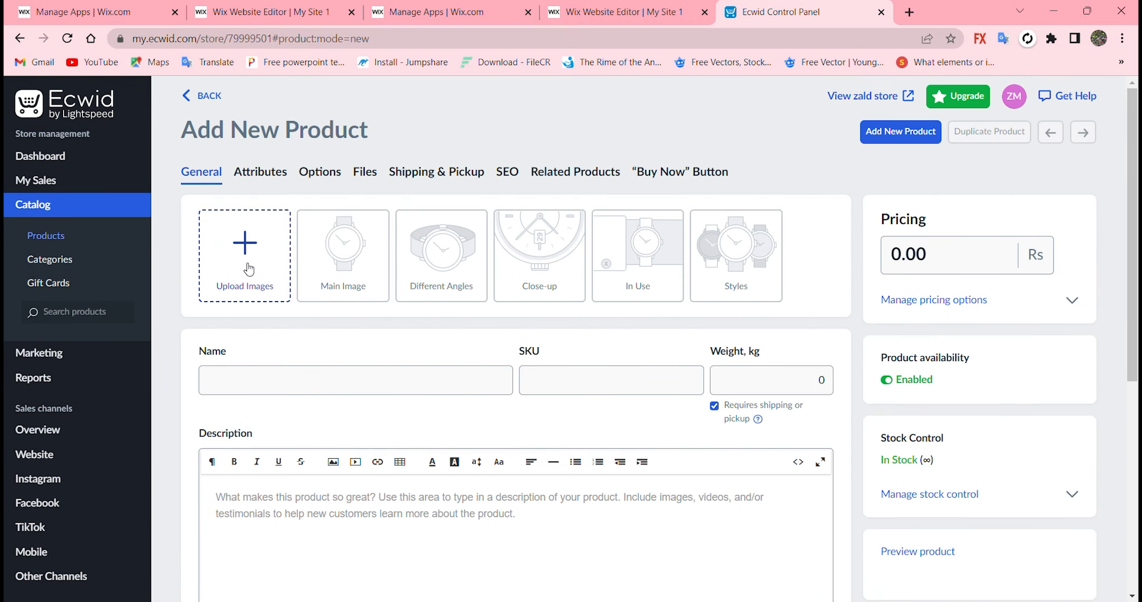
# - Upload the red cap picture to the new product and set its price to 500 Rs
pyautogui.click(252, 270)
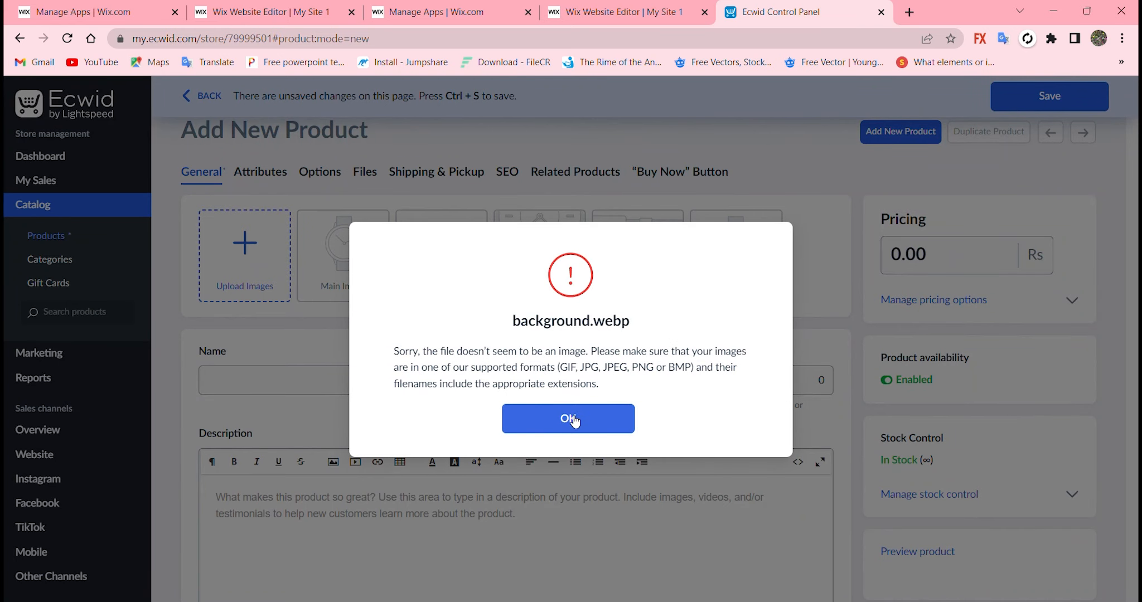
pyautogui.click(570, 418)
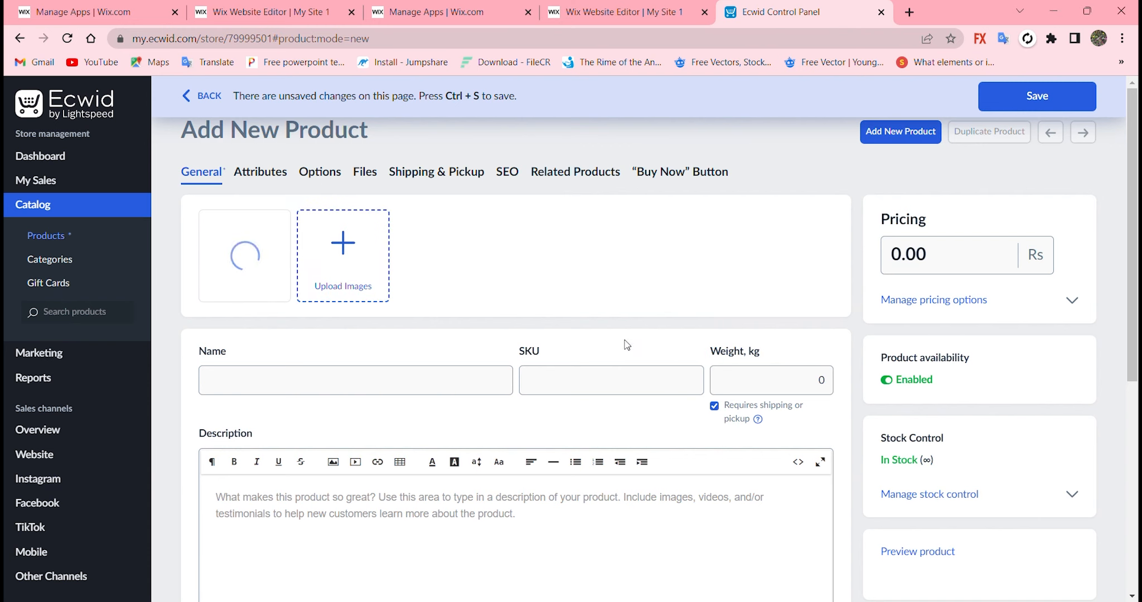
pyautogui.click(971, 273)
pyautogui.moveTo(972, 276); pyautogui.dragTo(840, 253)
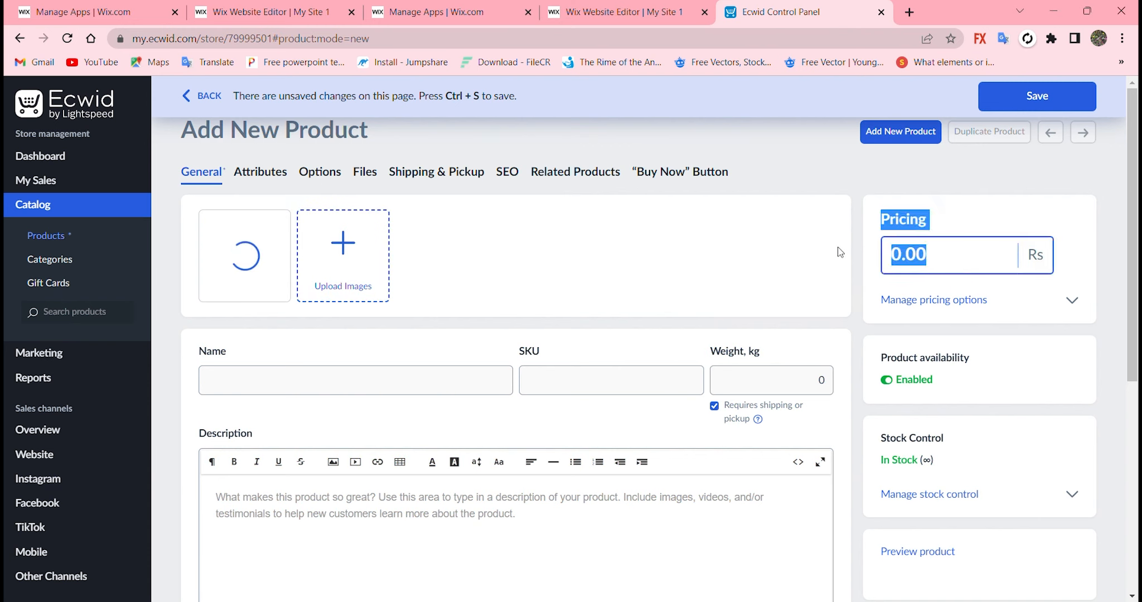
pyautogui.click(937, 270)
pyautogui.moveTo(938, 271); pyautogui.dragTo(895, 267)
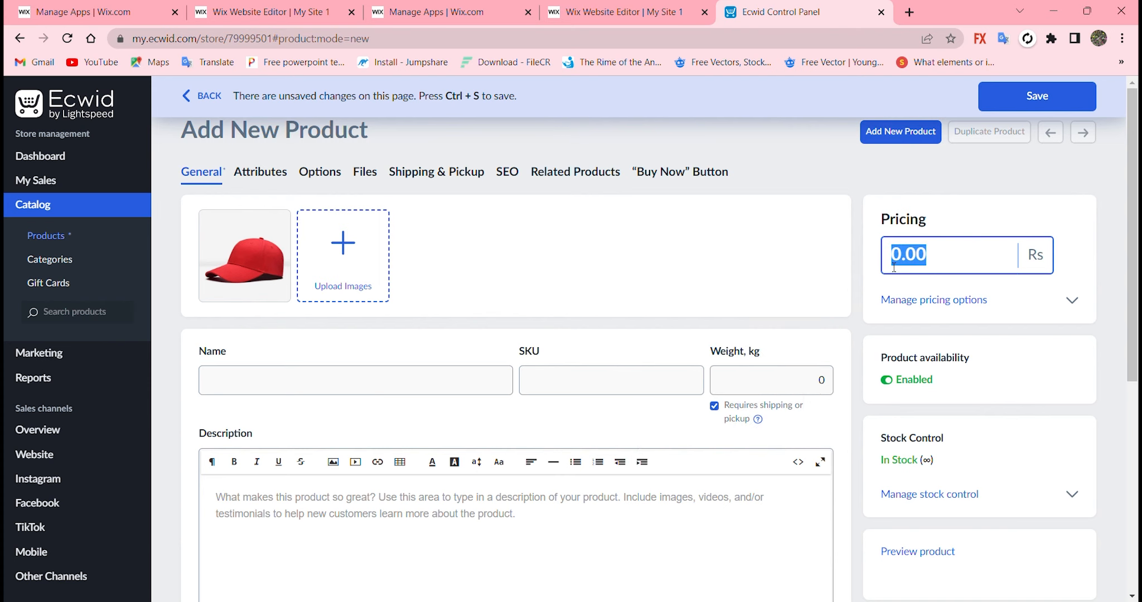
pyautogui.write('5')
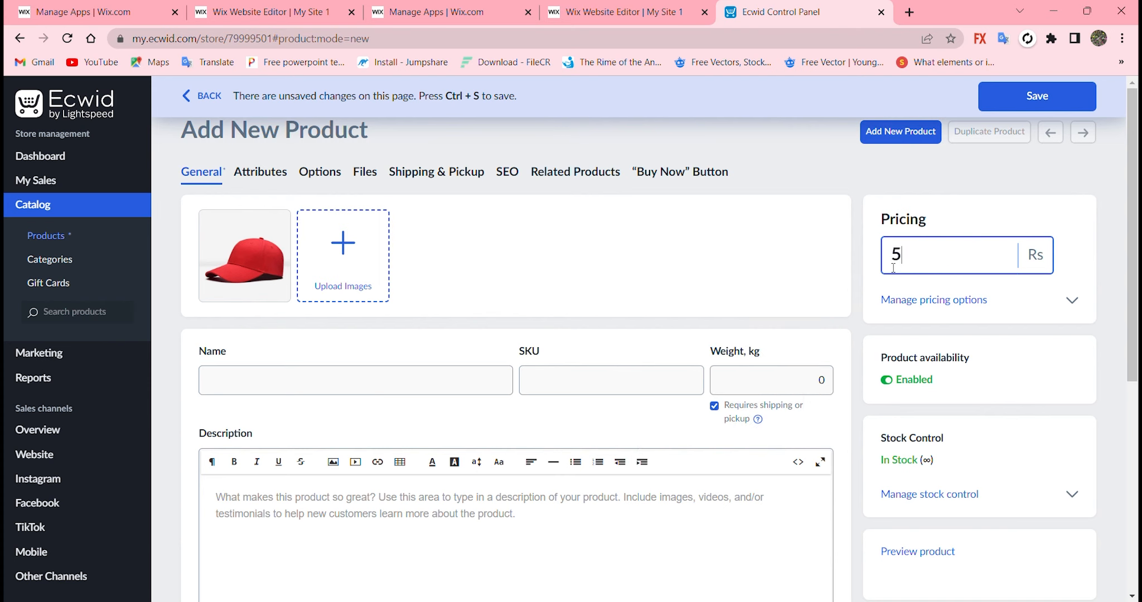
# - Name the product "red cap" and save it
pyautogui.scroll(-2, 520, 470)
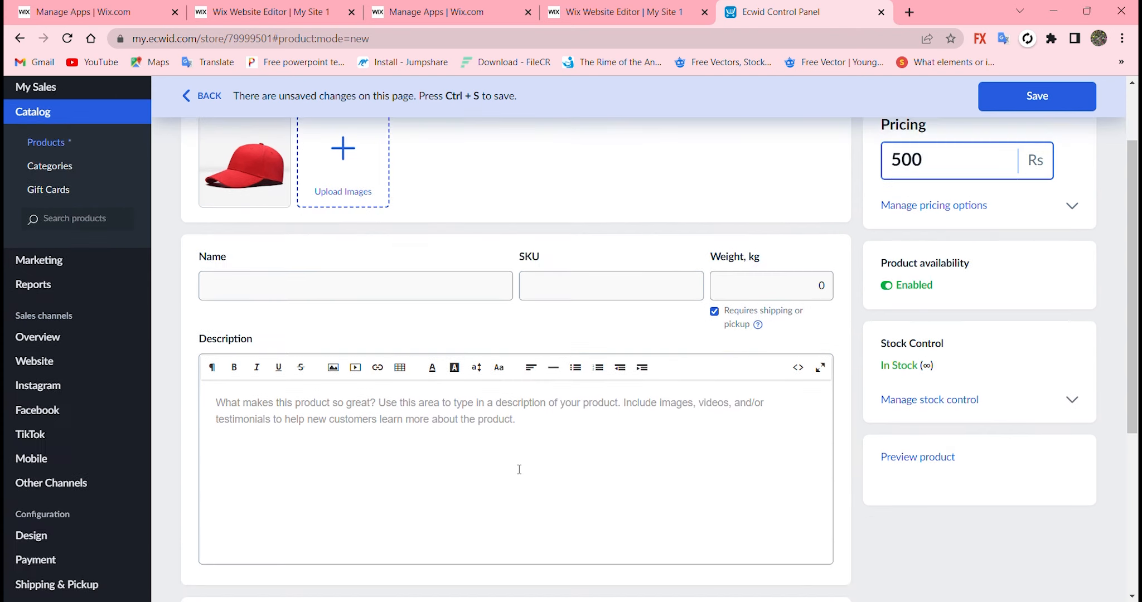
pyautogui.click(345, 294)
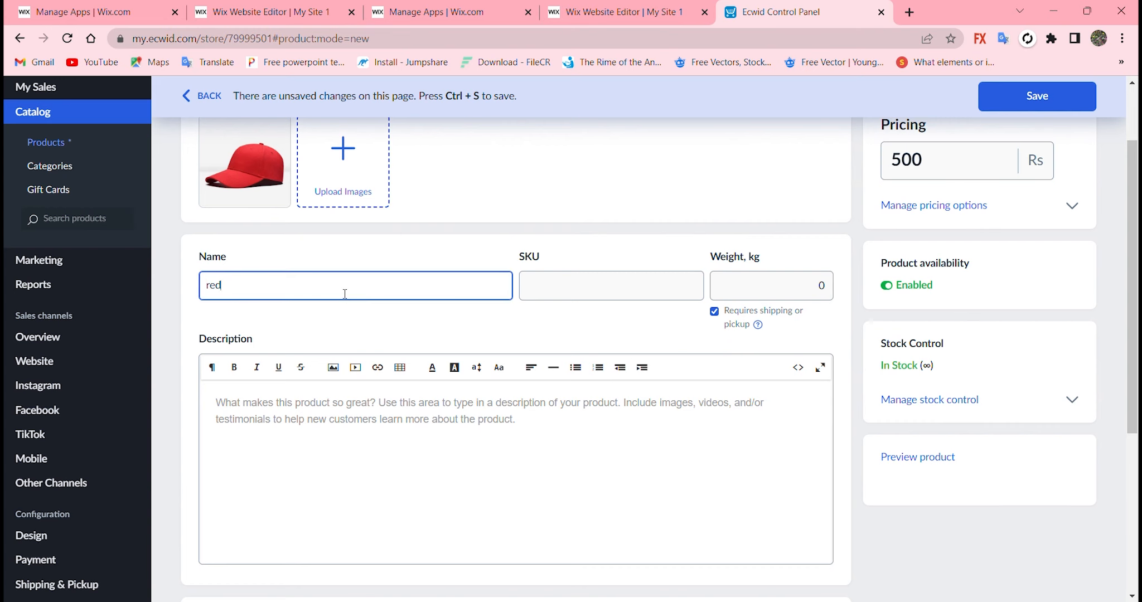
pyautogui.scroll(-5, 345, 294)
pyautogui.scroll(7, 726, 536)
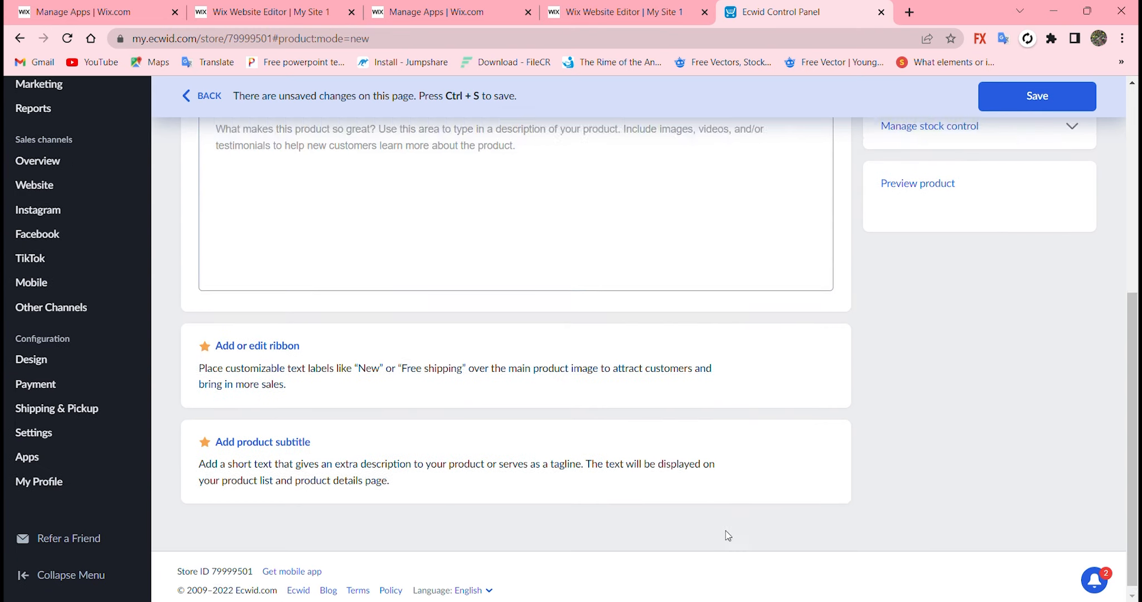
pyautogui.click(1041, 106)
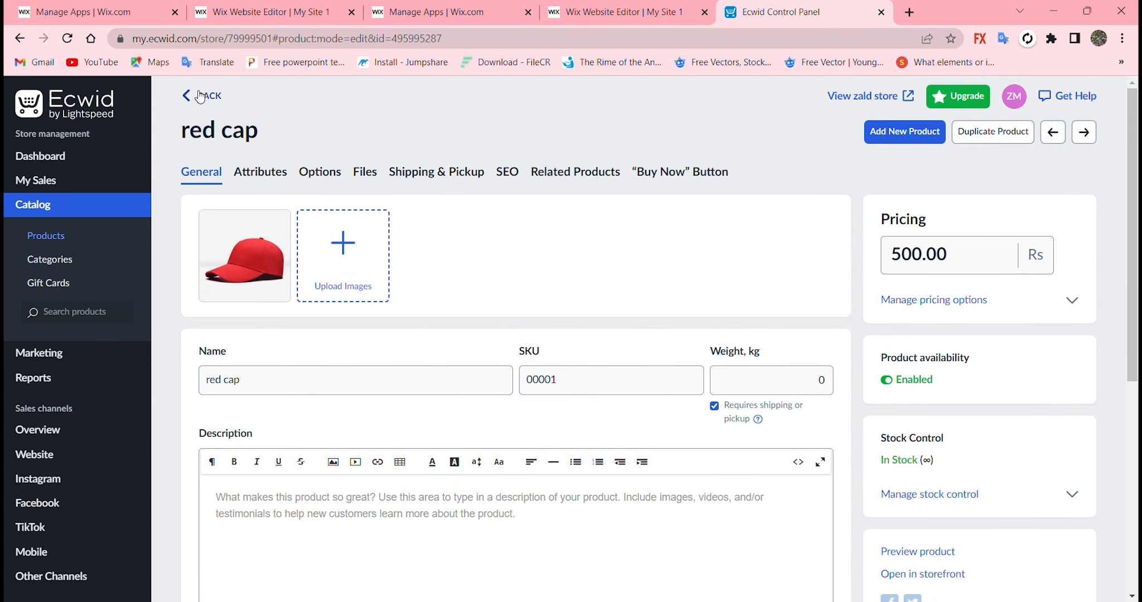
# - Return to the store's product list and look through it for the newly added red cap
pyautogui.click(72, 244)
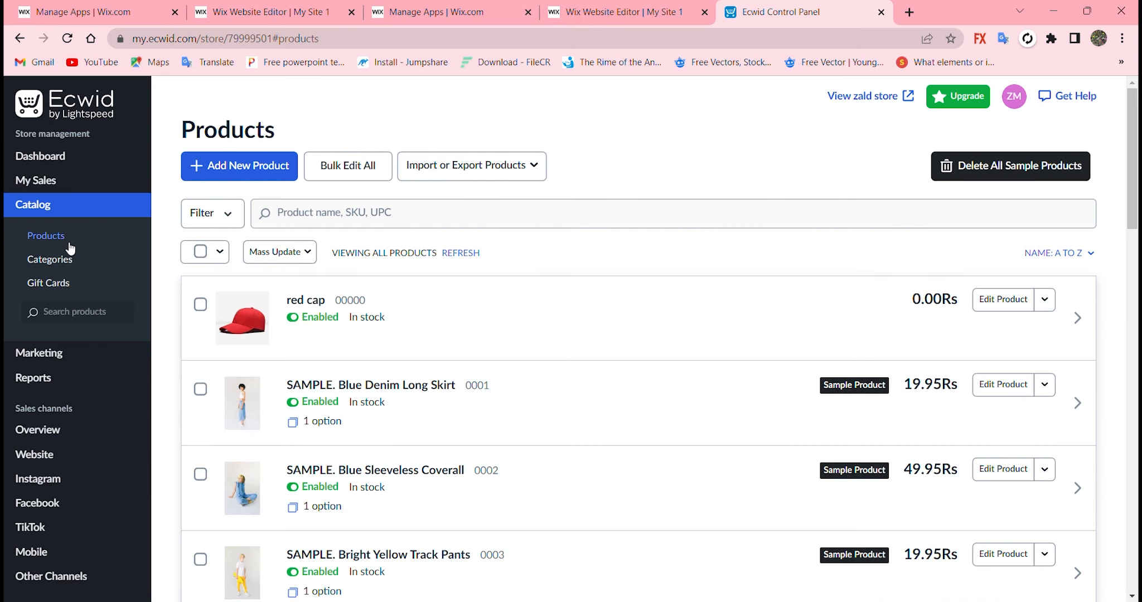
pyautogui.scroll(-1, 360, 348)
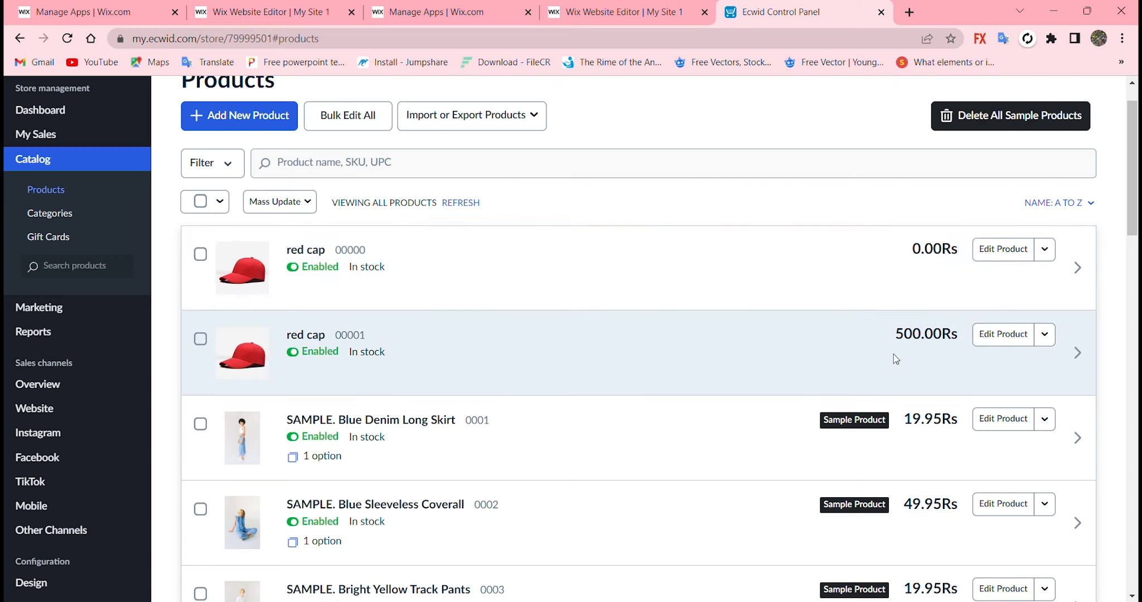
pyautogui.scroll(-10, 468, 357)
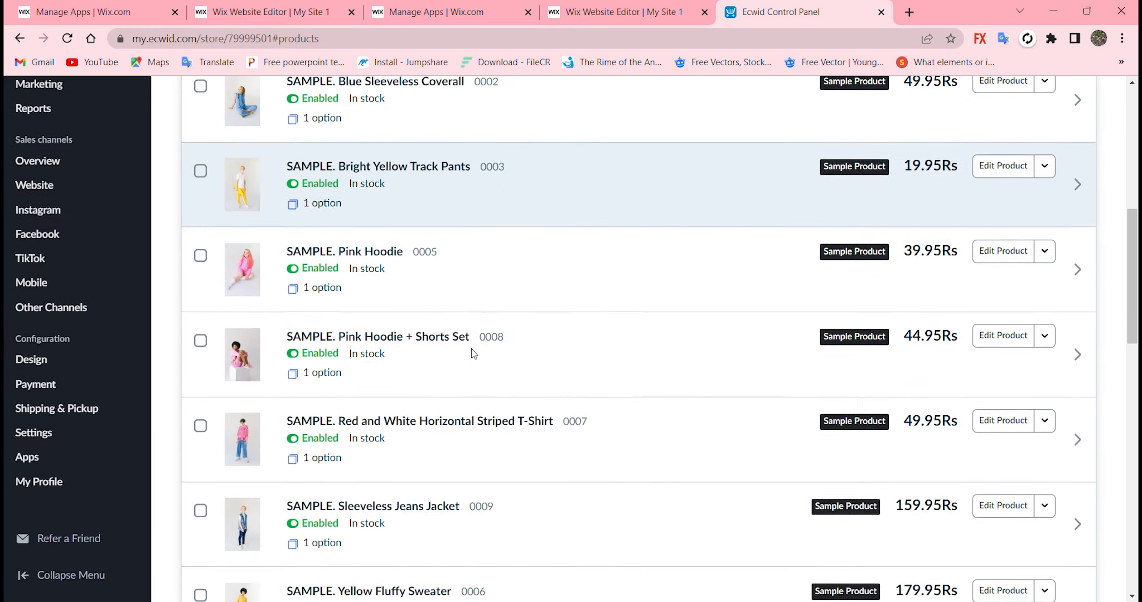
pyautogui.scroll(12, 472, 349)
# - Switch back to the Wix Manage Apps page and review the installed apps, business solutions and recommendations
pyautogui.click(446, 12)
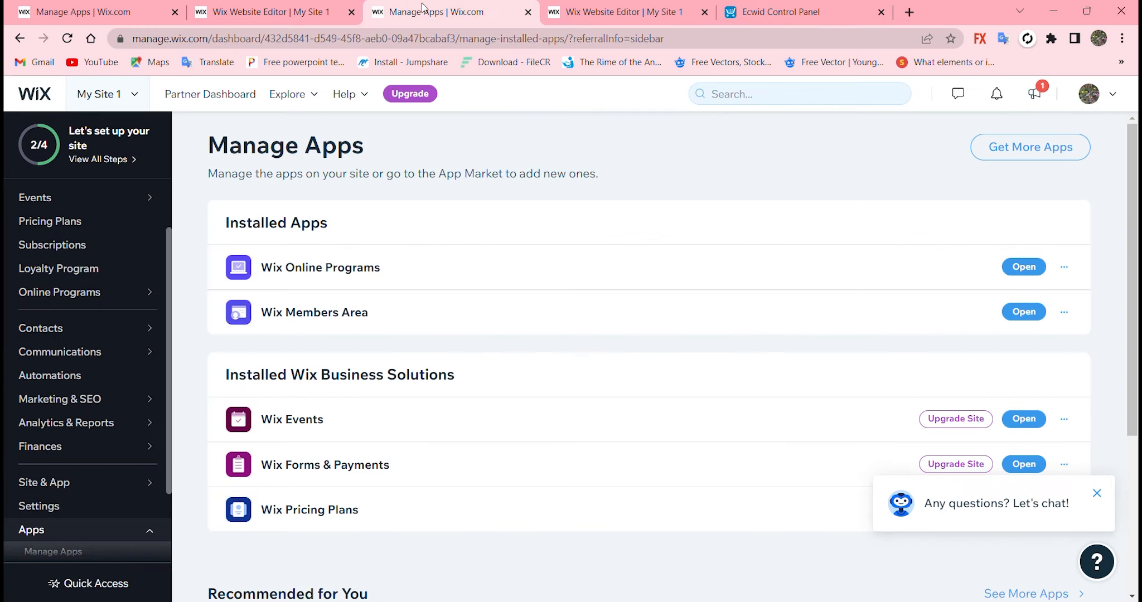
pyautogui.scroll(-4, 338, 391)
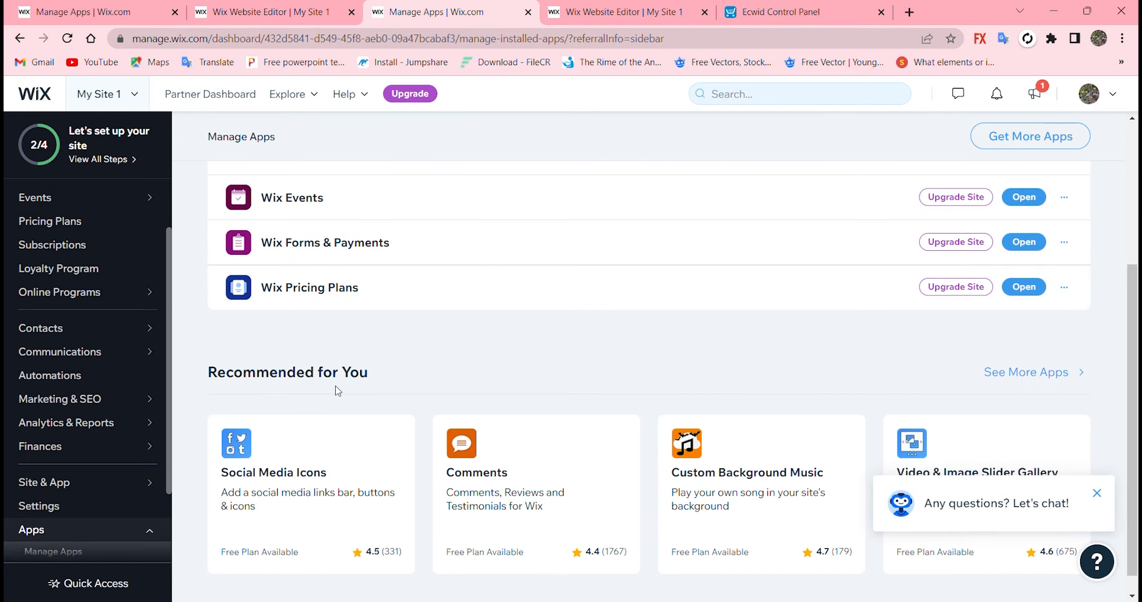
pyautogui.scroll(4, 405, 413)
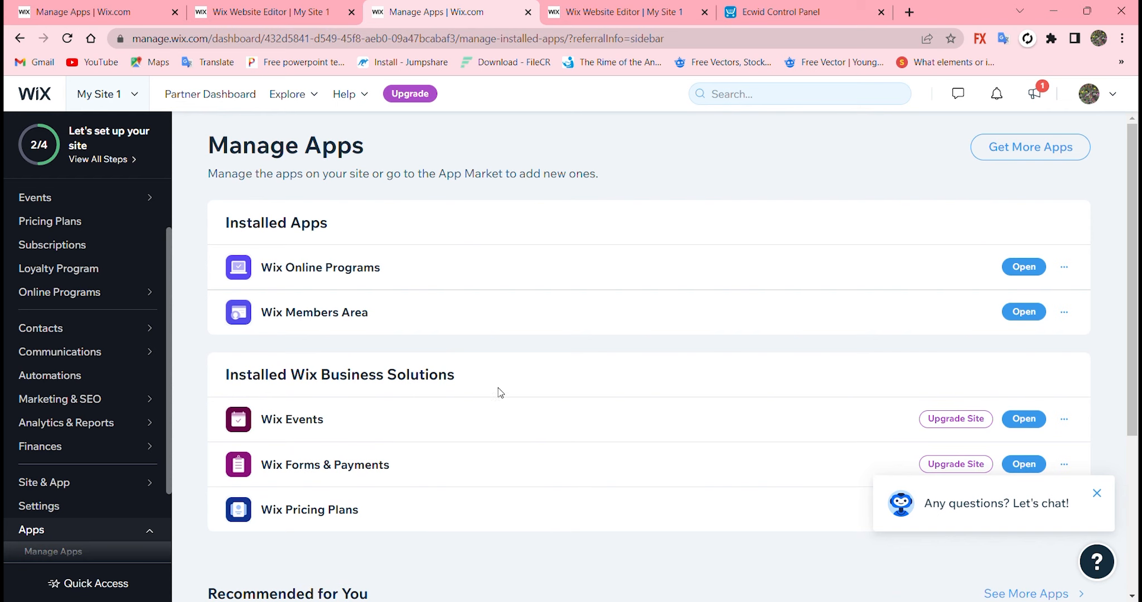
pyautogui.scroll(-2, 403, 301)
pyautogui.scroll(2, 406, 301)
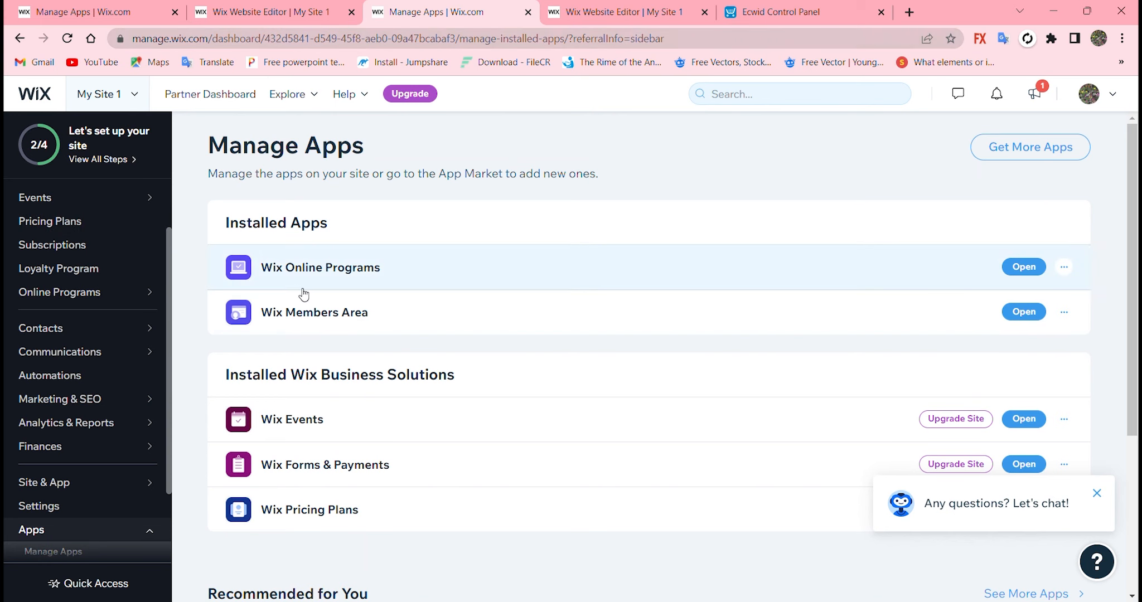
# - Switch to the Ecwid control panel and look through the store's product list, including the red caps and sample products
pyautogui.scroll(-4, 395, 308)
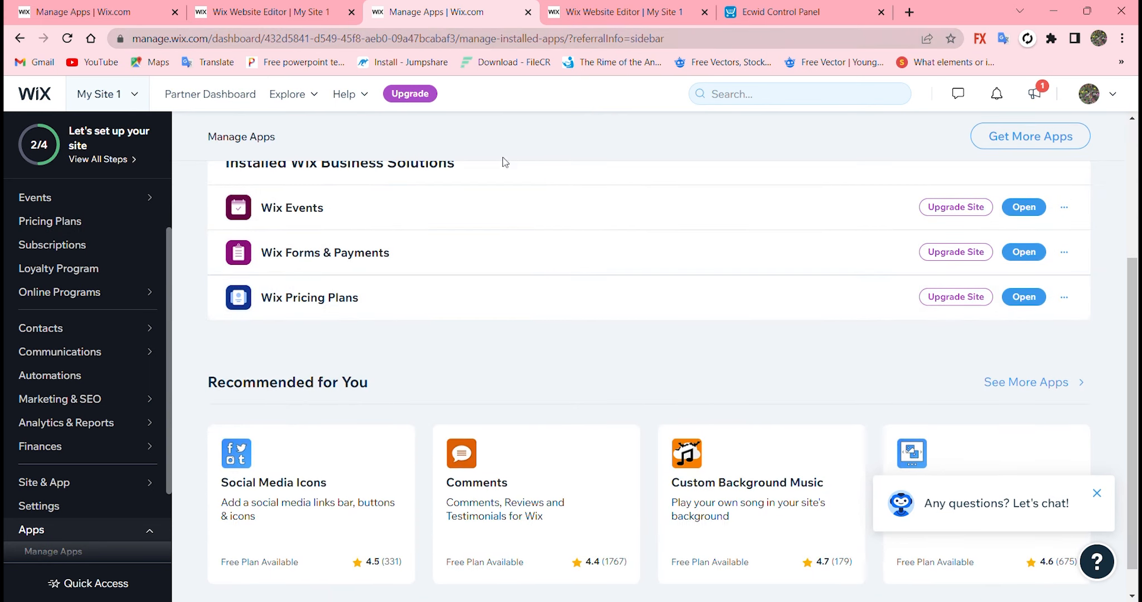
pyautogui.click(759, 6)
pyautogui.scroll(-15, 343, 414)
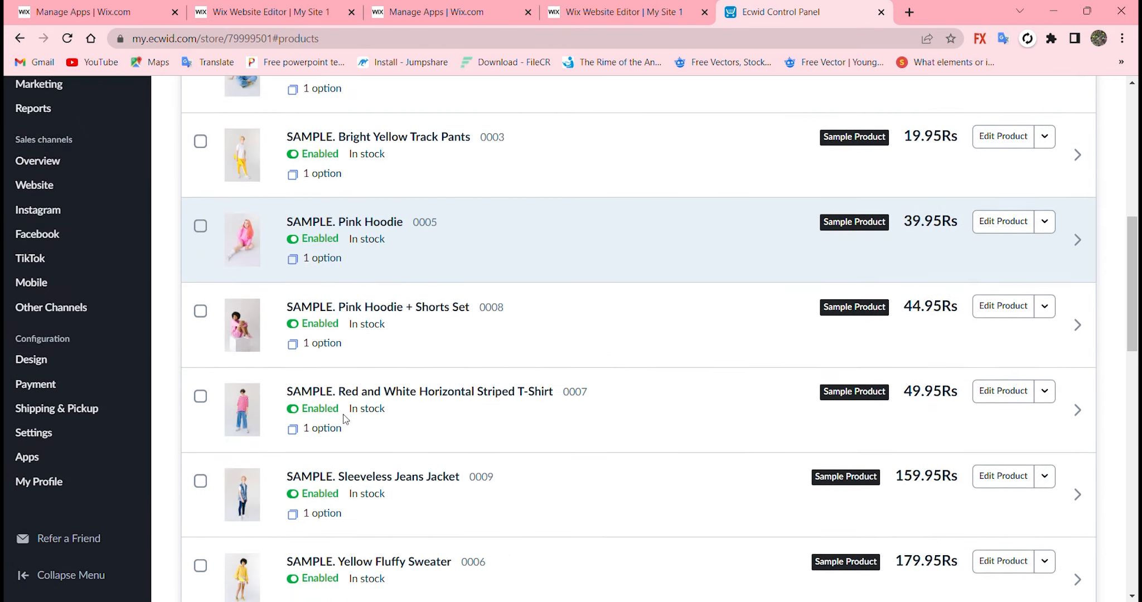
pyautogui.scroll(-8, 344, 419)
pyautogui.scroll(14, 344, 420)
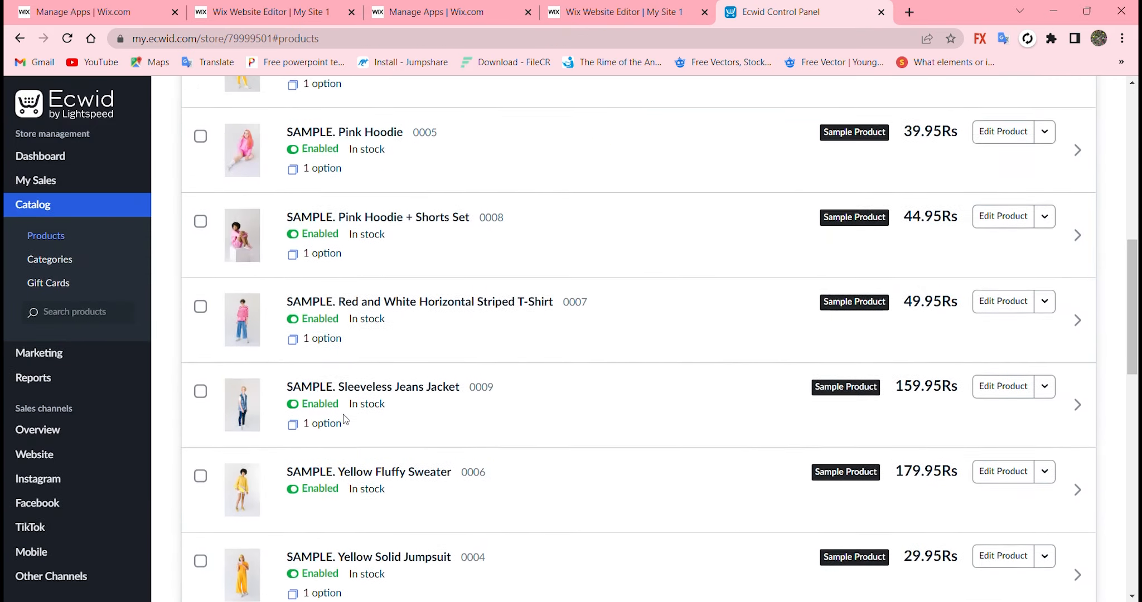
pyautogui.scroll(8, 343, 416)
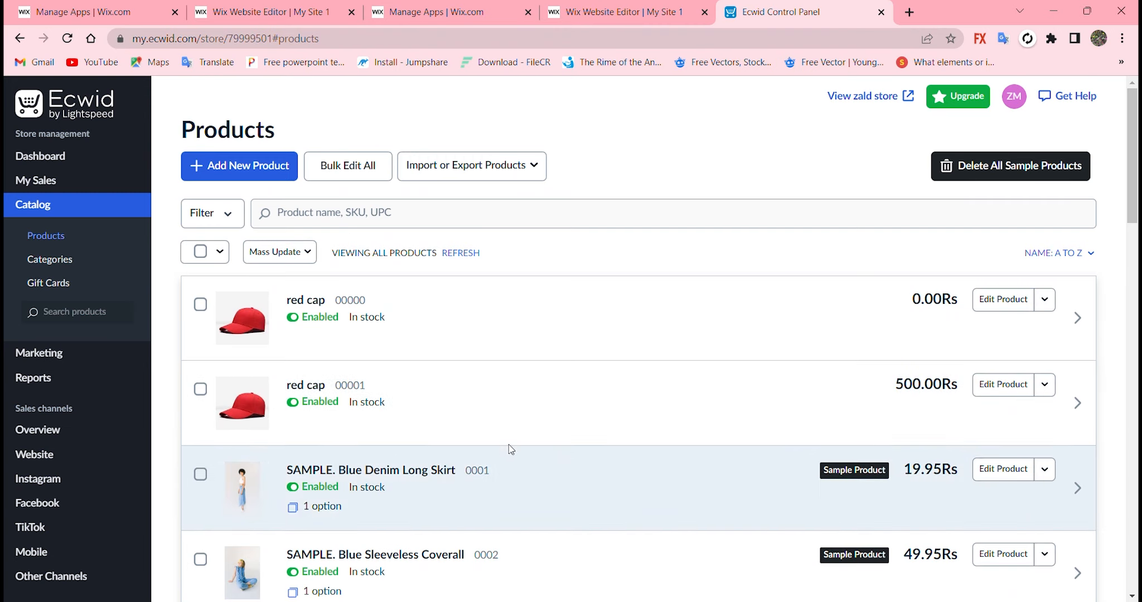
# - Search the Wix App Market for "online store" and add the Online Store app to the site
pyautogui.click(461, 7)
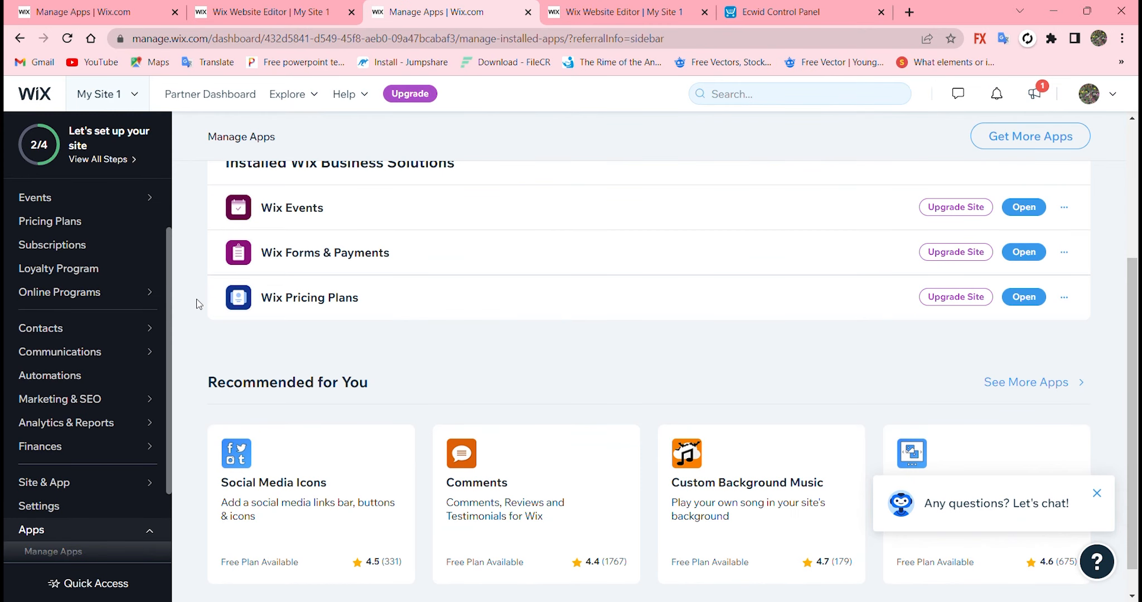
pyautogui.scroll(-2, 92, 413)
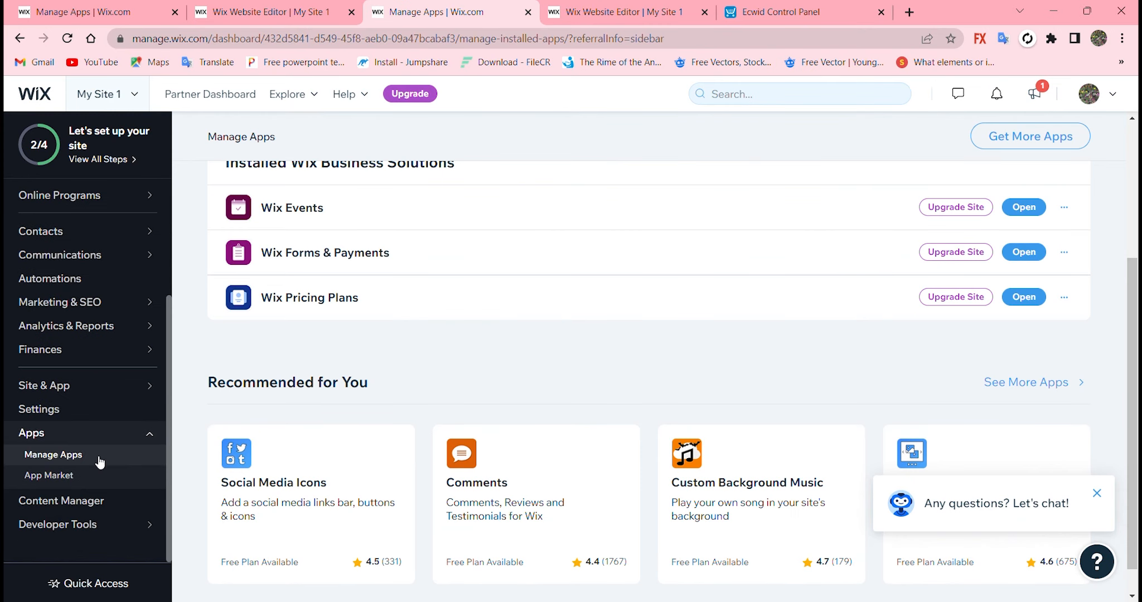
pyautogui.click(85, 475)
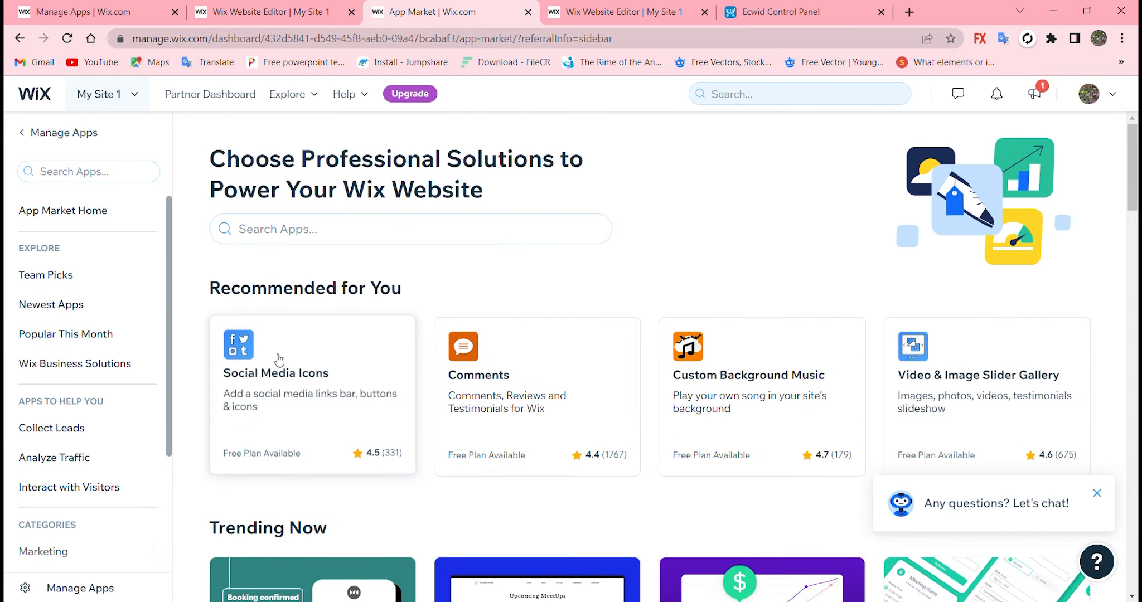
pyautogui.scroll(-2, 478, 328)
pyautogui.scroll(2, 479, 328)
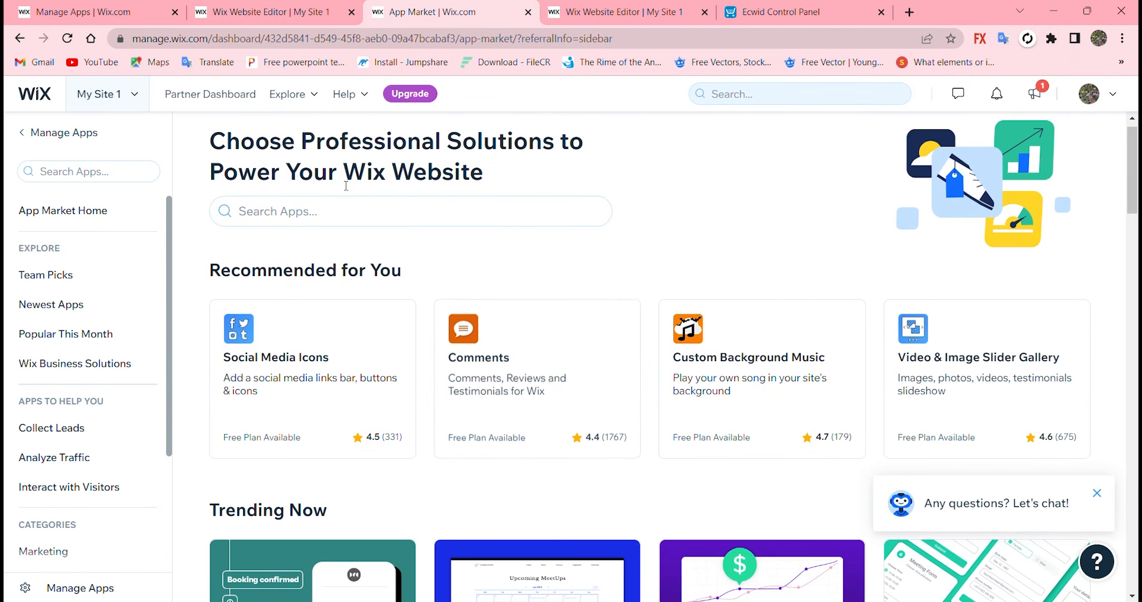
pyautogui.click(336, 210)
pyautogui.click(299, 267)
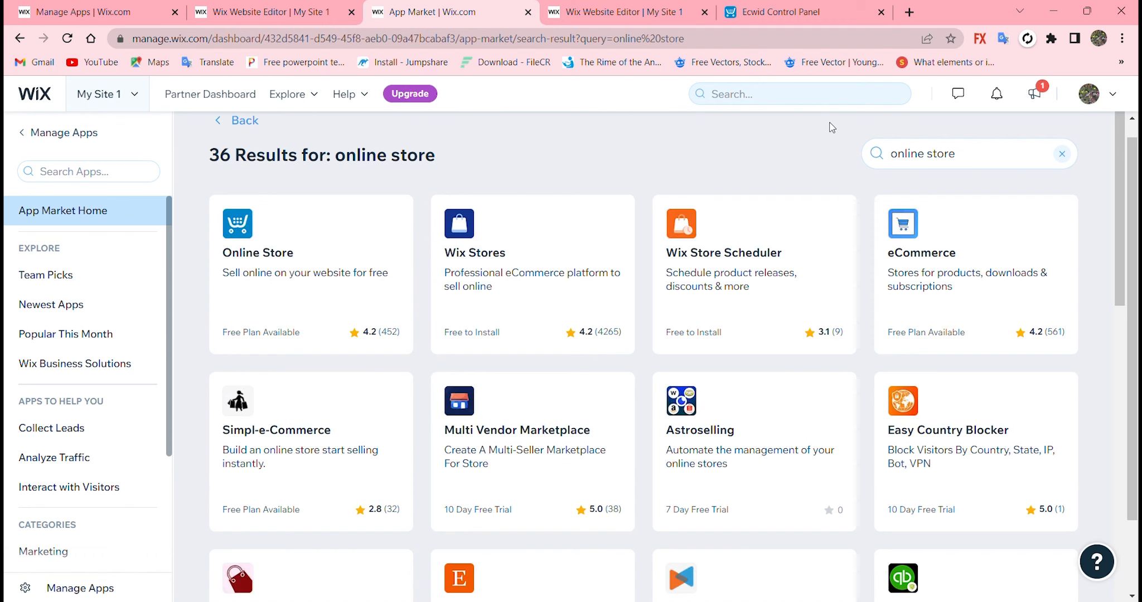
pyautogui.click(332, 318)
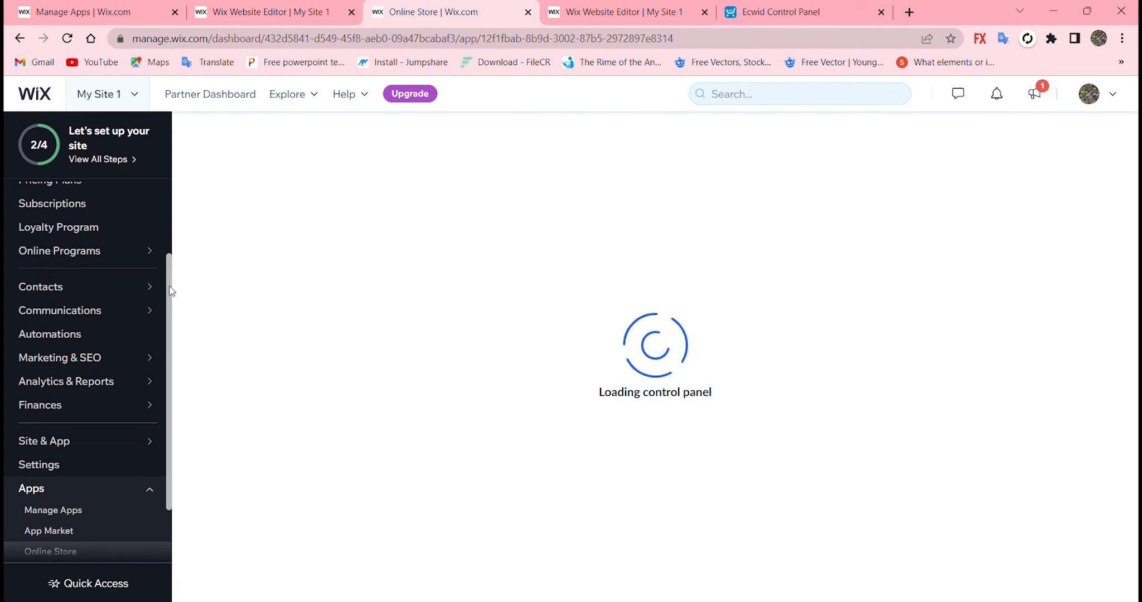
# - Look through the Online Store app's Ecwid dashboard and setup checklist, and return to the site's Manage Apps page
pyautogui.scroll(-2, 62, 430)
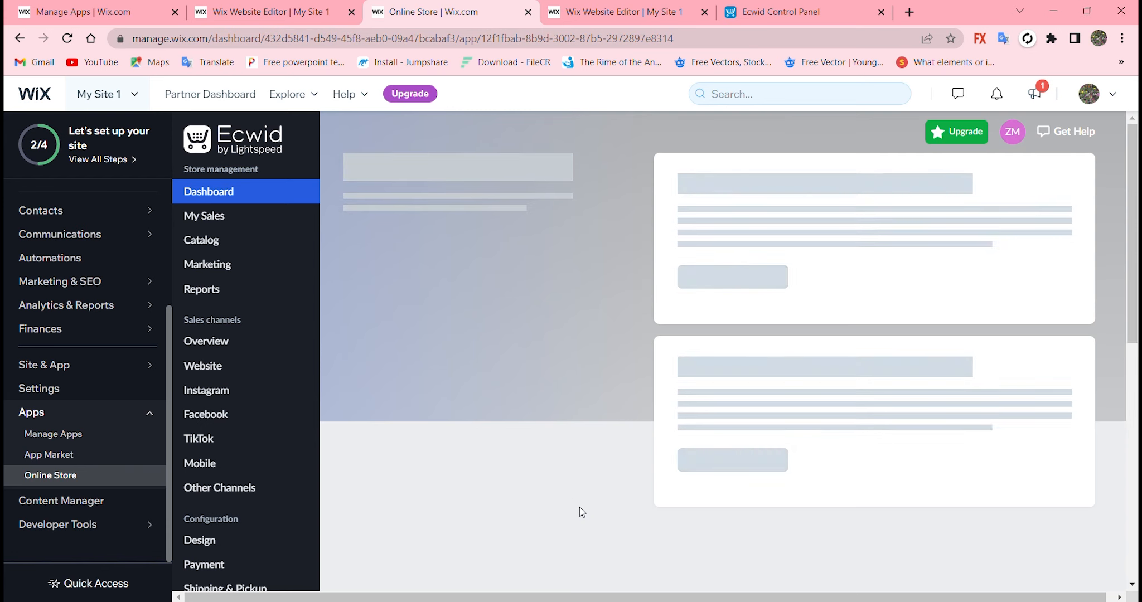
pyautogui.scroll(-2, 575, 380)
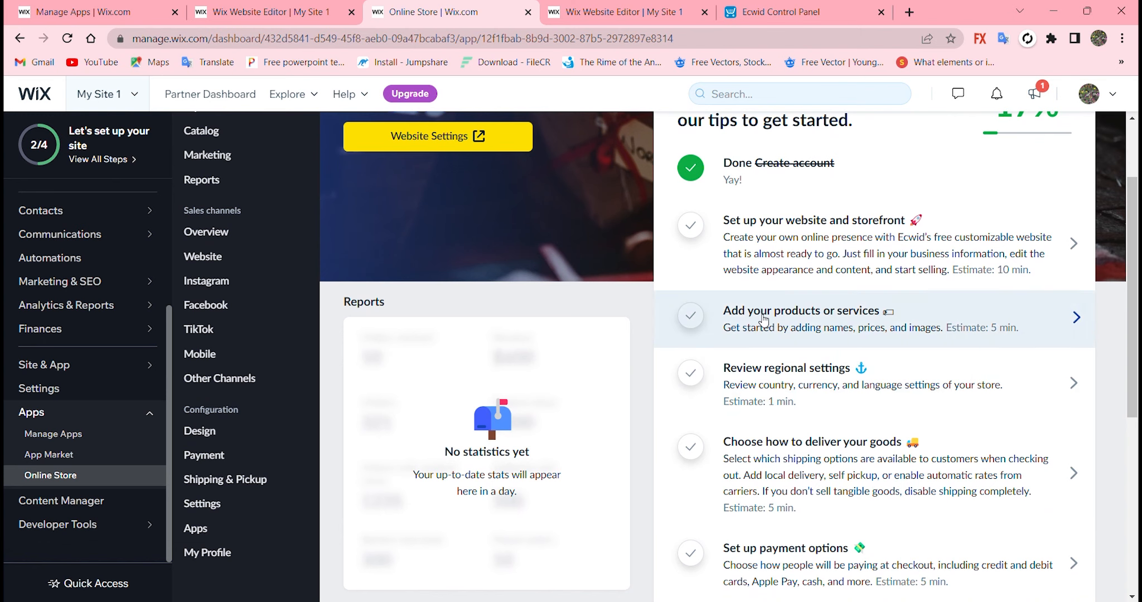
pyautogui.moveTo(763, 315); pyautogui.dragTo(598, 282)
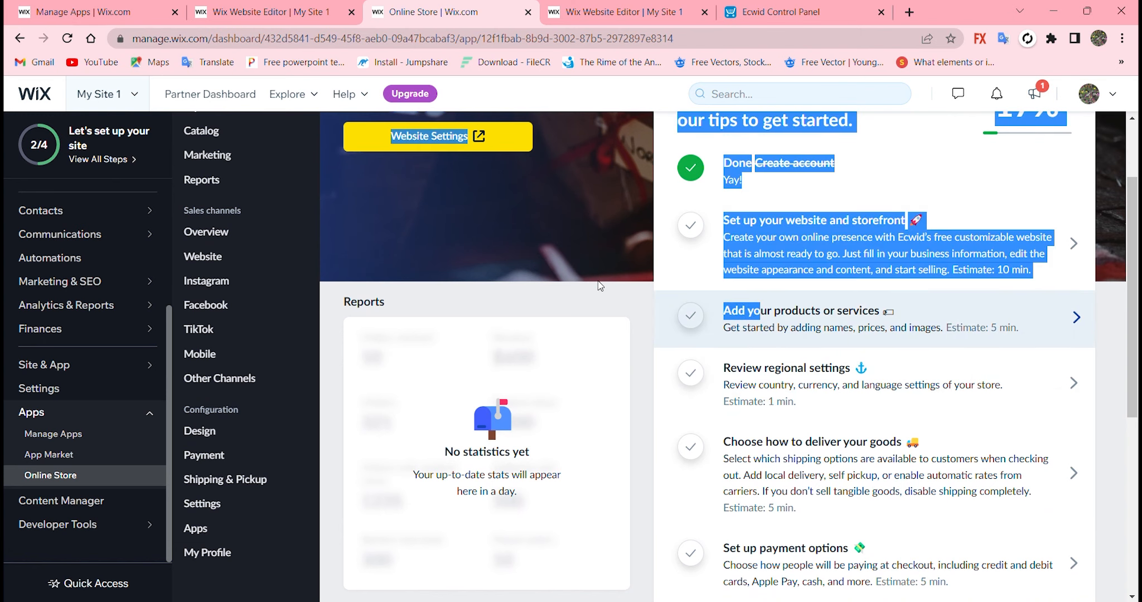
pyautogui.click(567, 296)
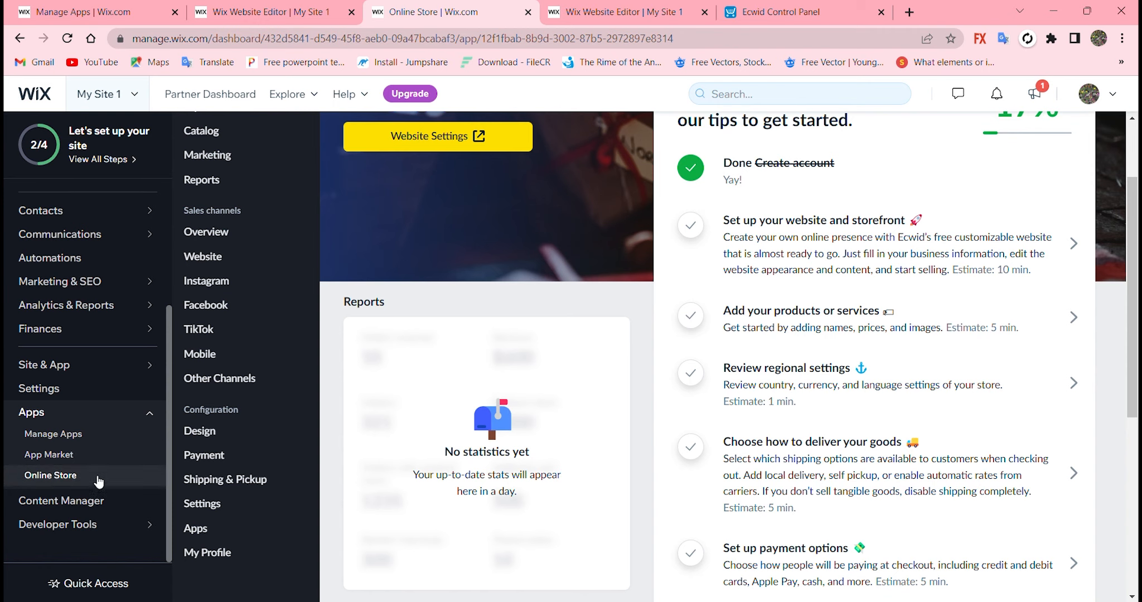
pyautogui.click(108, 442)
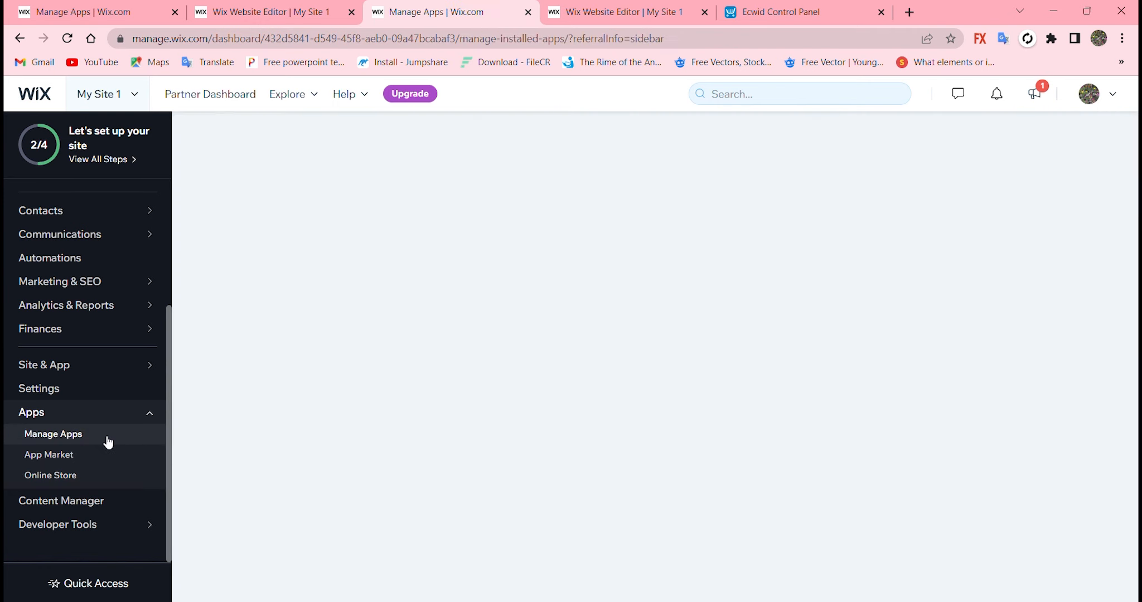